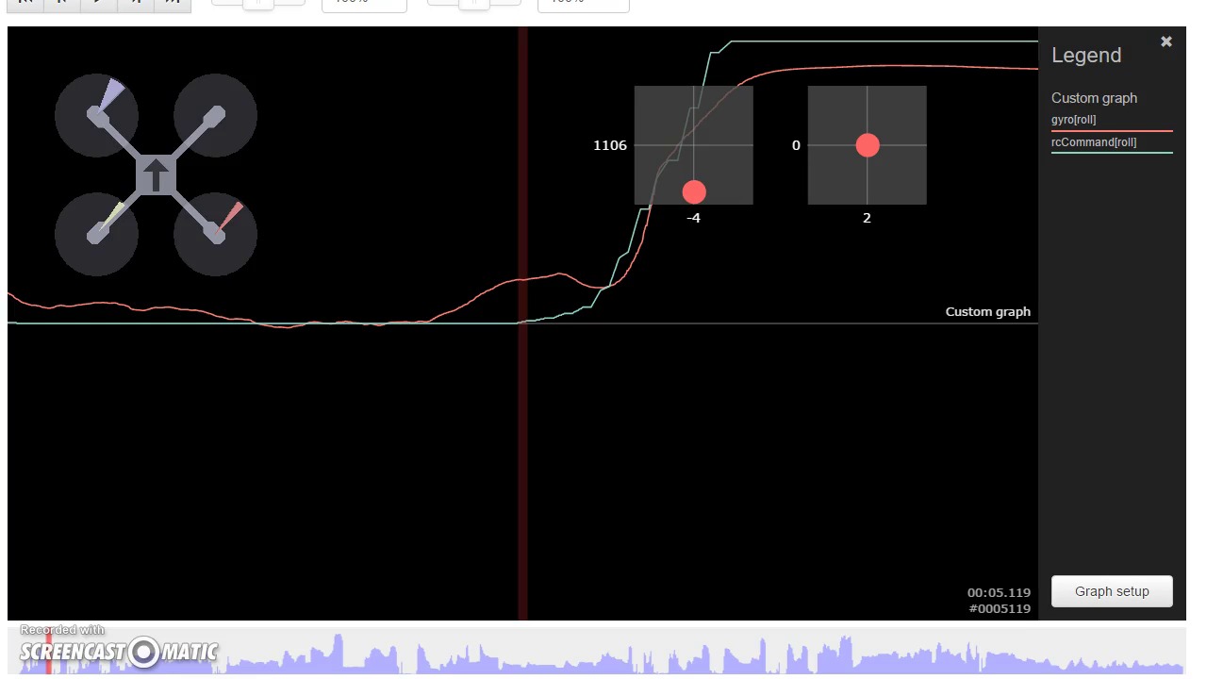
Step: Add a Motors graph showing all motors below the custom roll graph and save the graph setup
left_click(1087, 594)
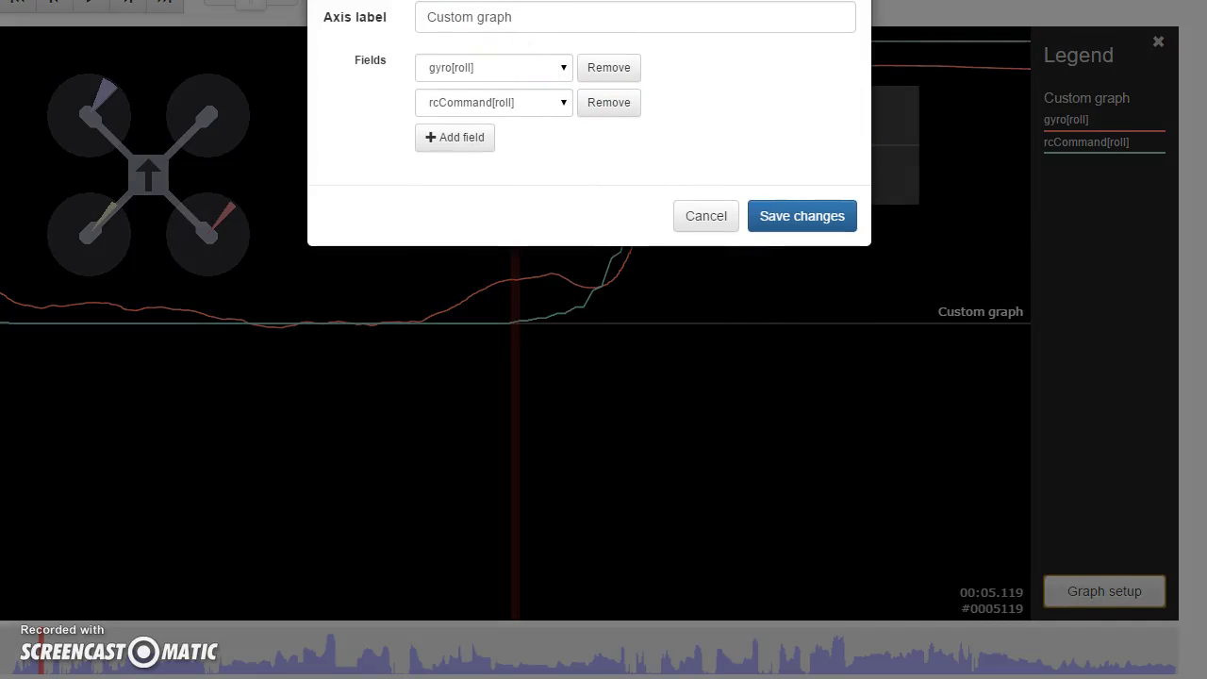
left_click(491, 1)
left_click(390, 27)
left_click(813, 418)
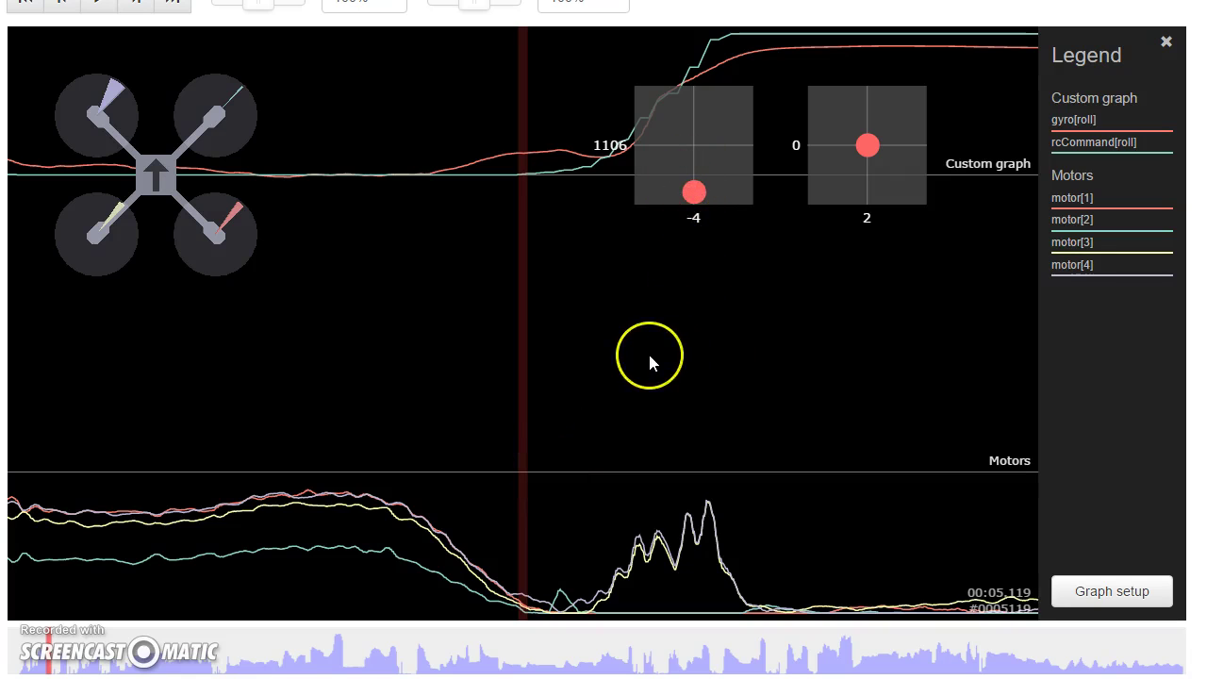
Step: Examine the roll at about 00:05 from start to finish, comparing the gyro[roll], rcCommand[roll] and motor traces
left_click(550, 250)
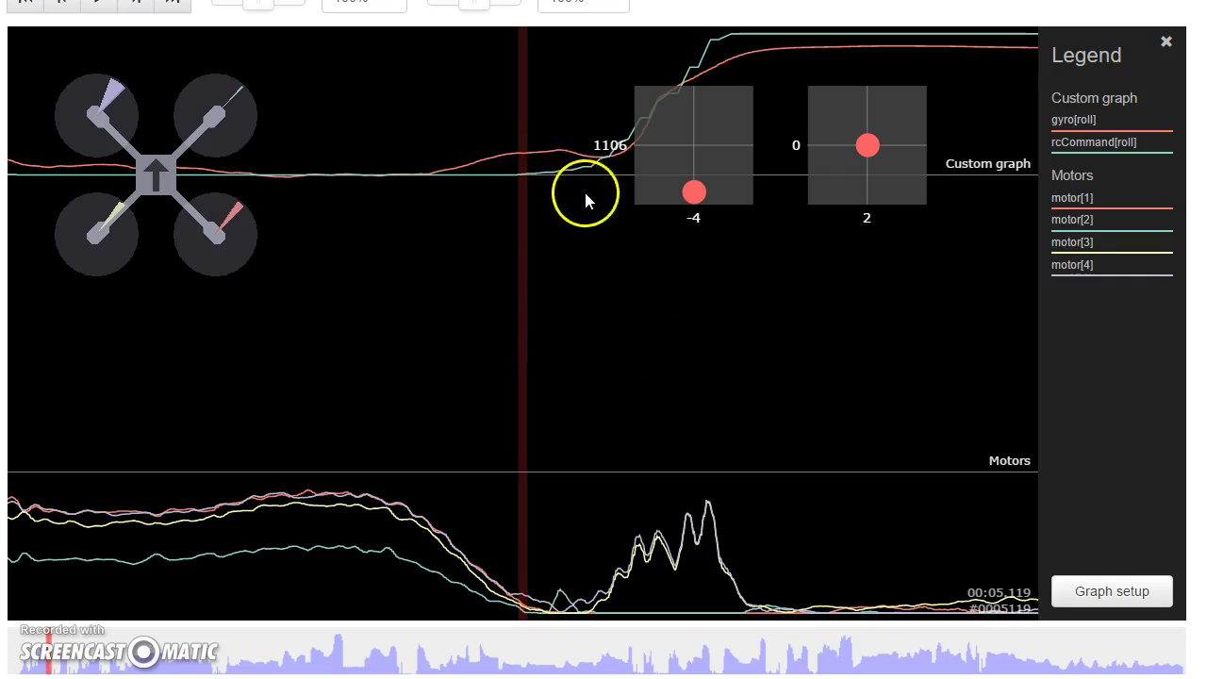
left_click_drag(544, 178, 510, 182)
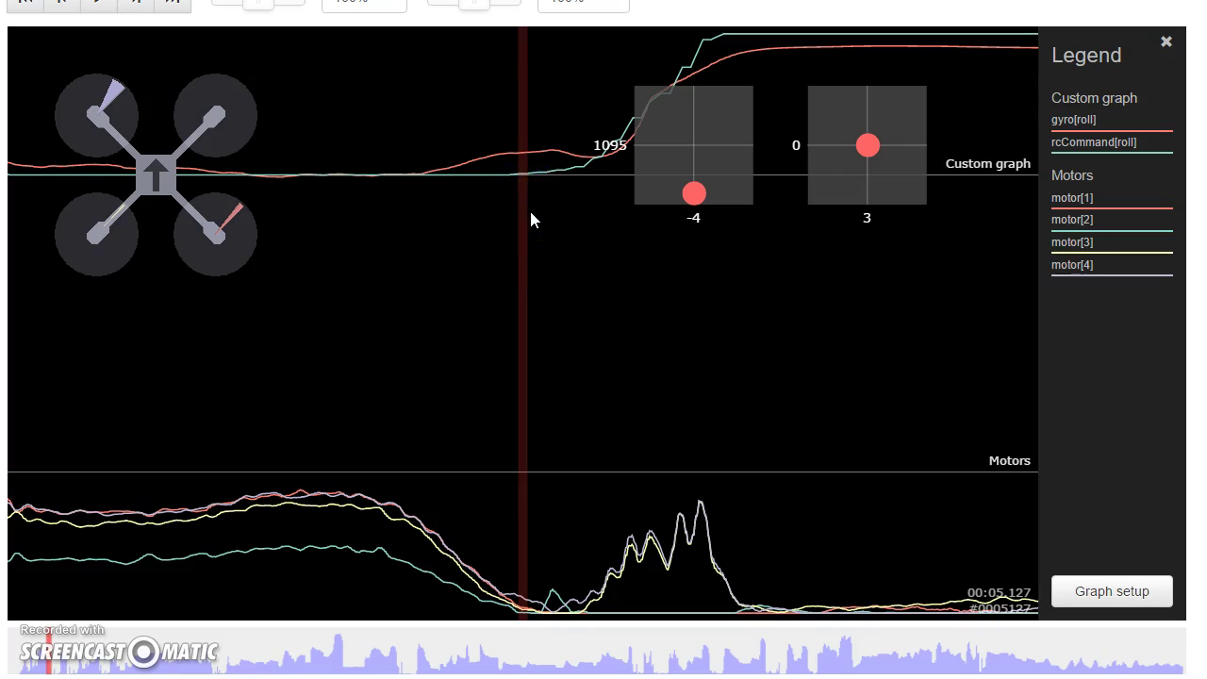
left_click_drag(717, 300, 342, 357)
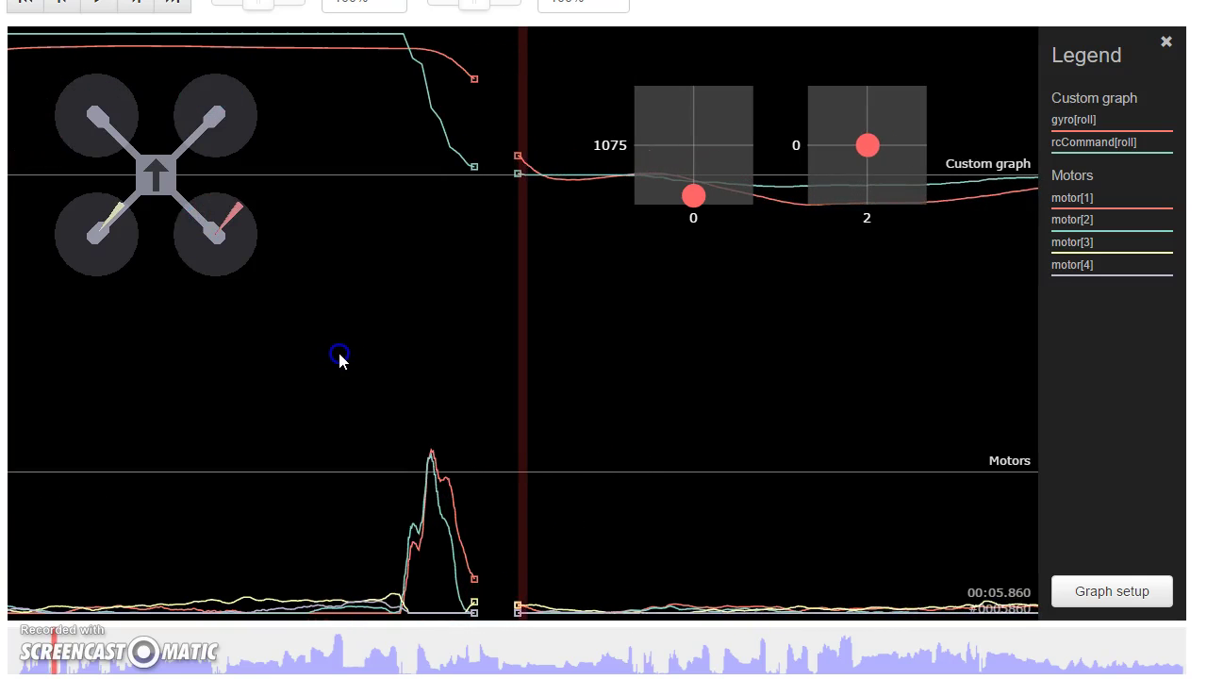
left_click_drag(519, 222, 517, 223)
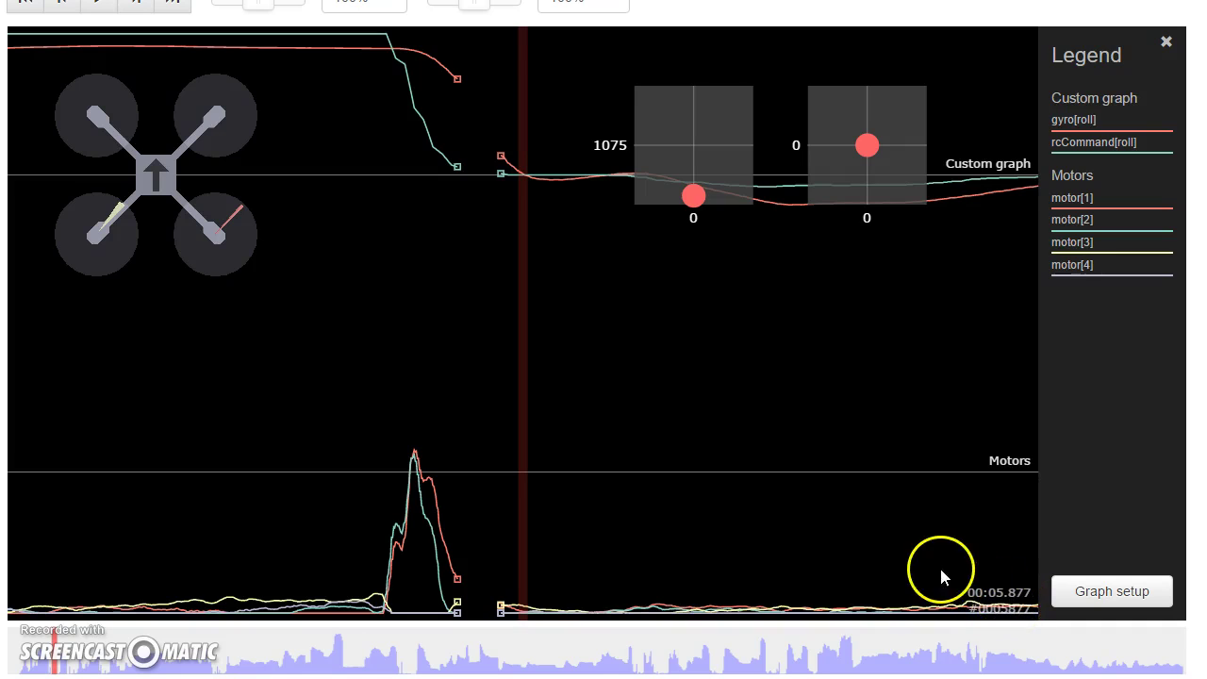
left_click_drag(706, 512, 914, 499)
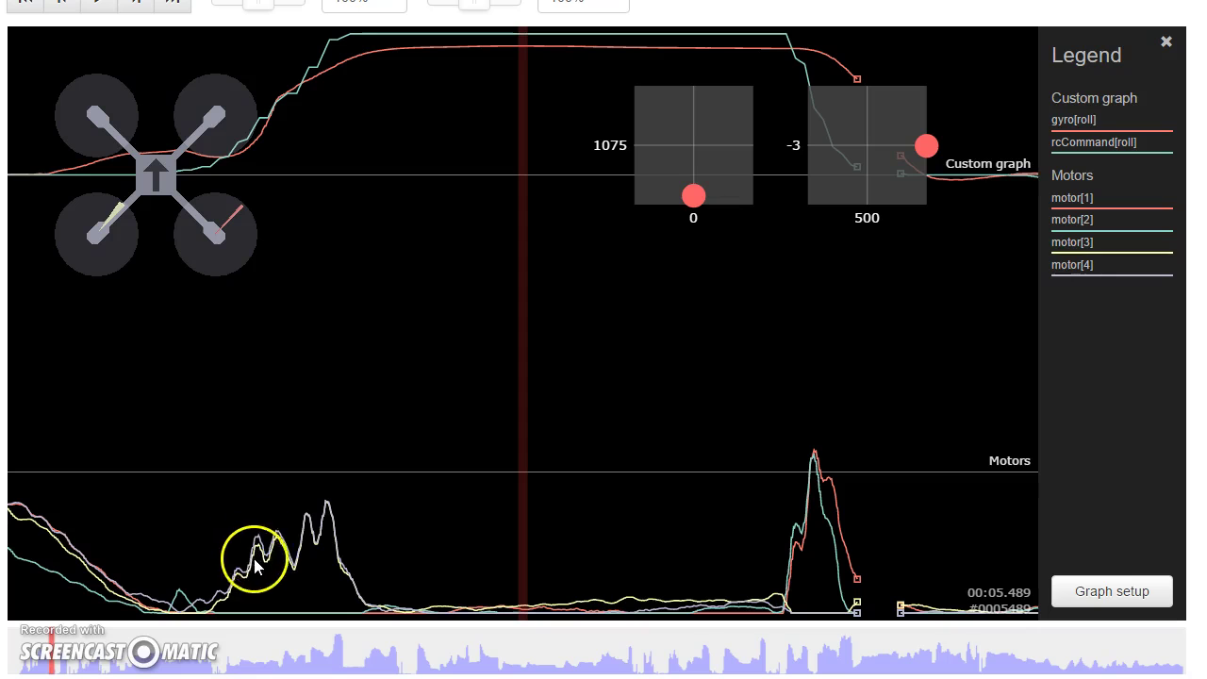
left_click_drag(330, 228, 354, 255)
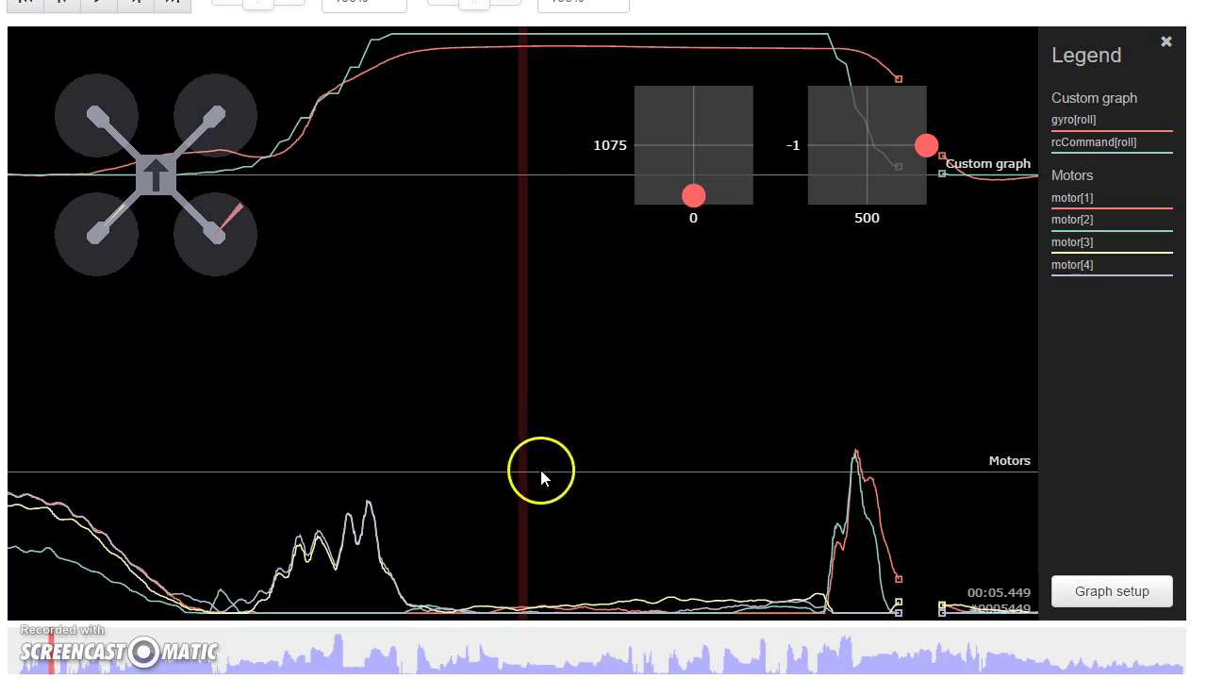
Step: Go to the roll at about 01:22 in the log and examine the gyro, command and motor traces at its start
left_click(680, 659)
left_click(624, 658)
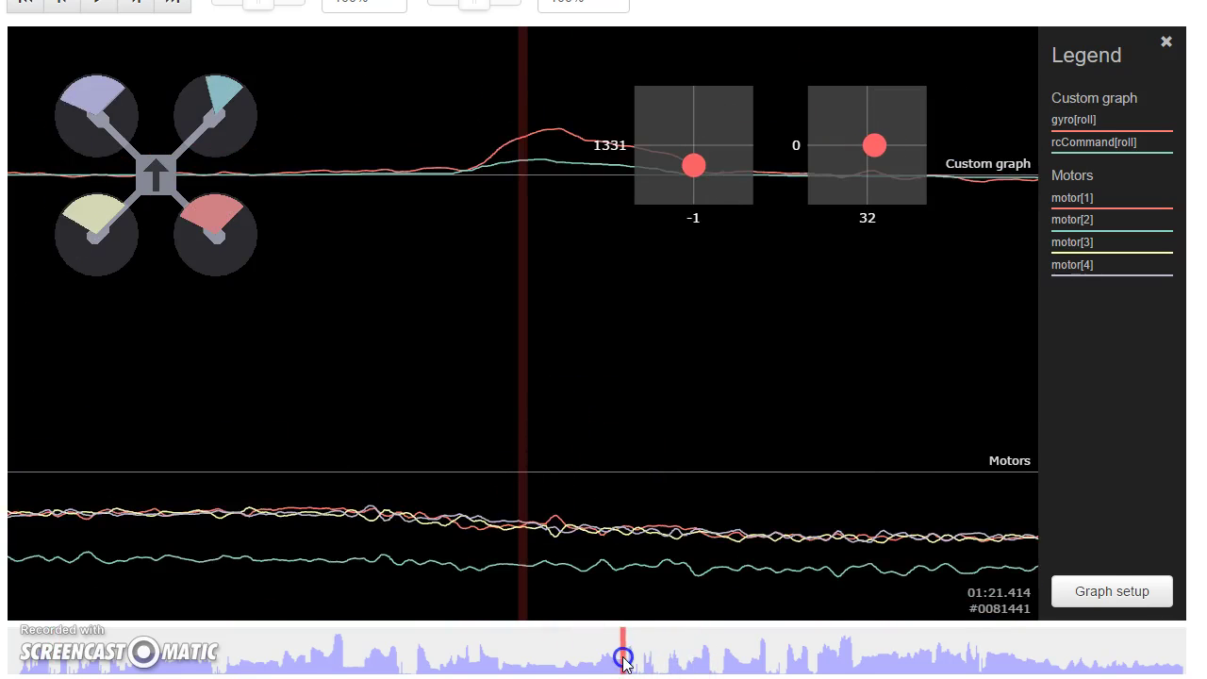
left_click(877, 444)
left_click_drag(878, 444, 403, 488)
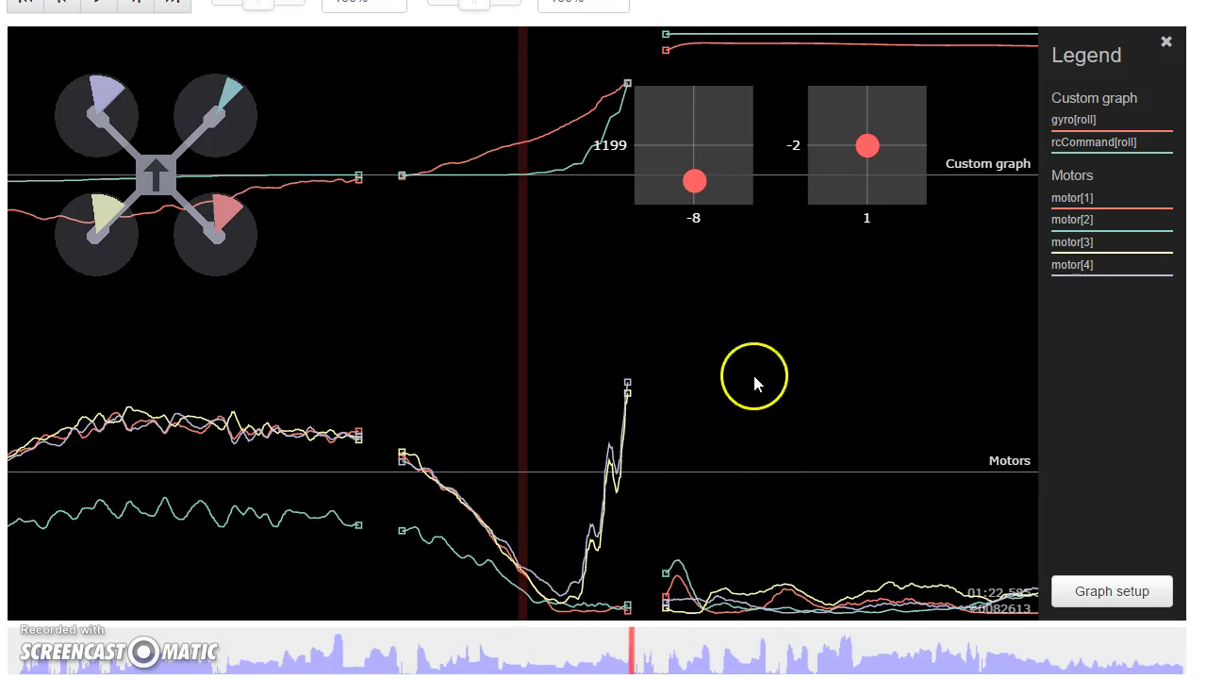
left_click_drag(762, 368, 747, 363)
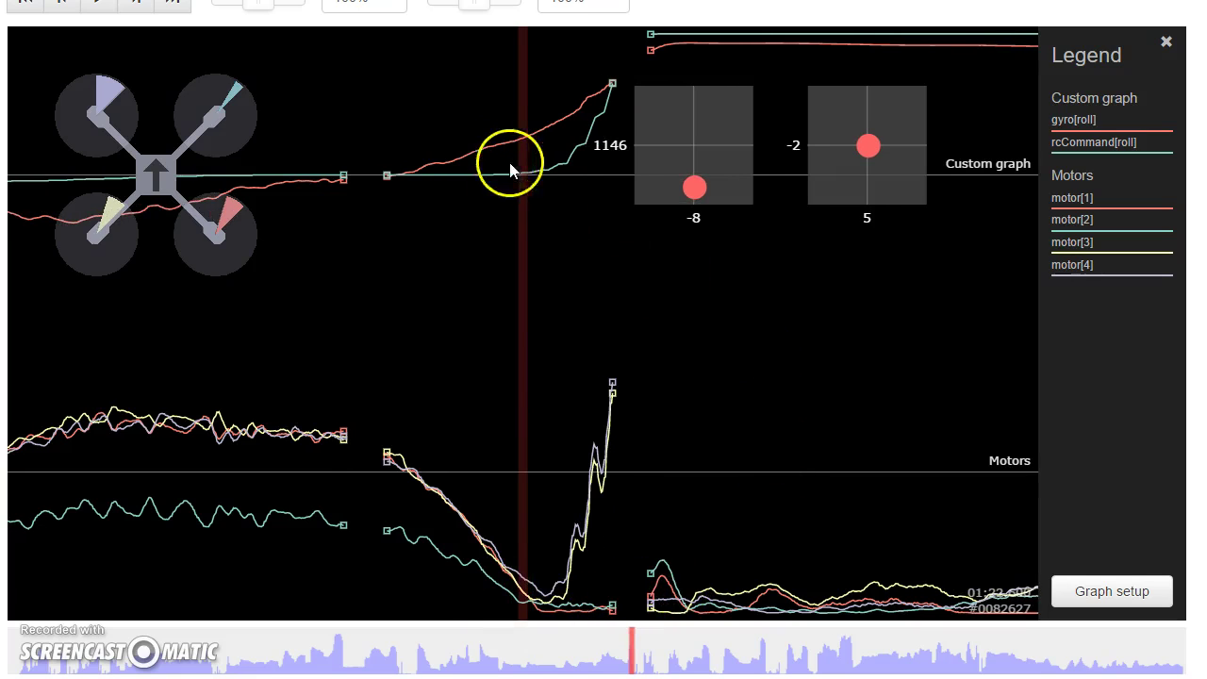
left_click_drag(987, 585, 985, 549)
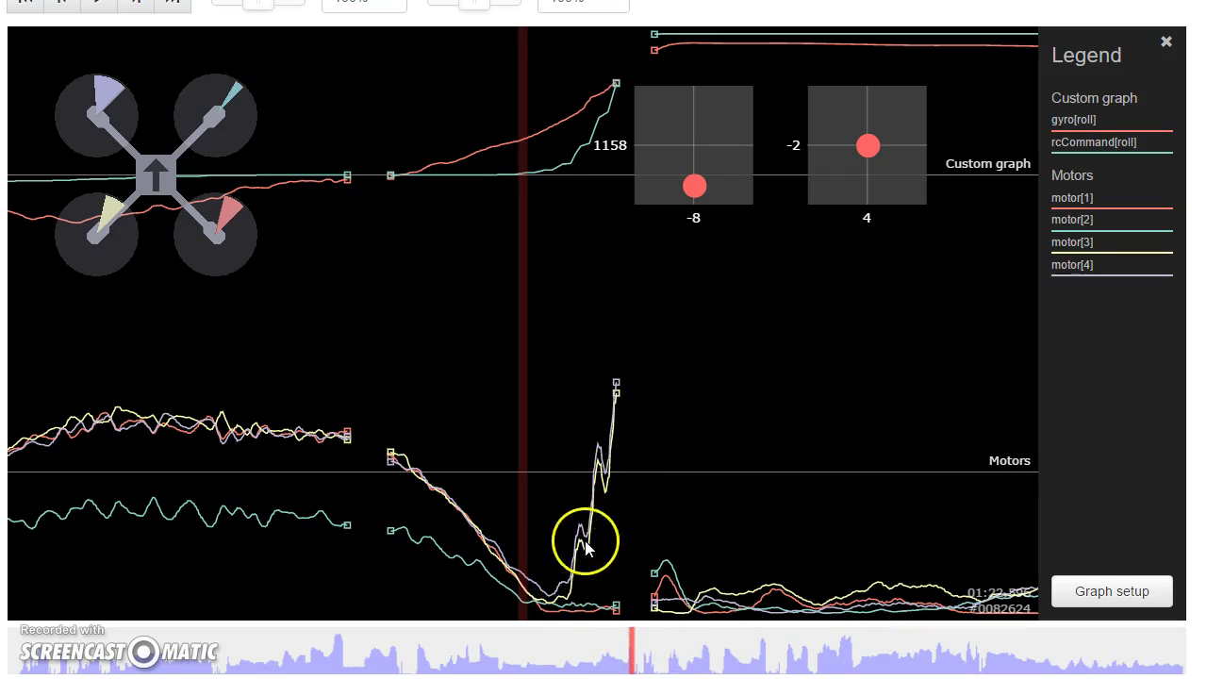
left_click_drag(807, 509, 599, 599)
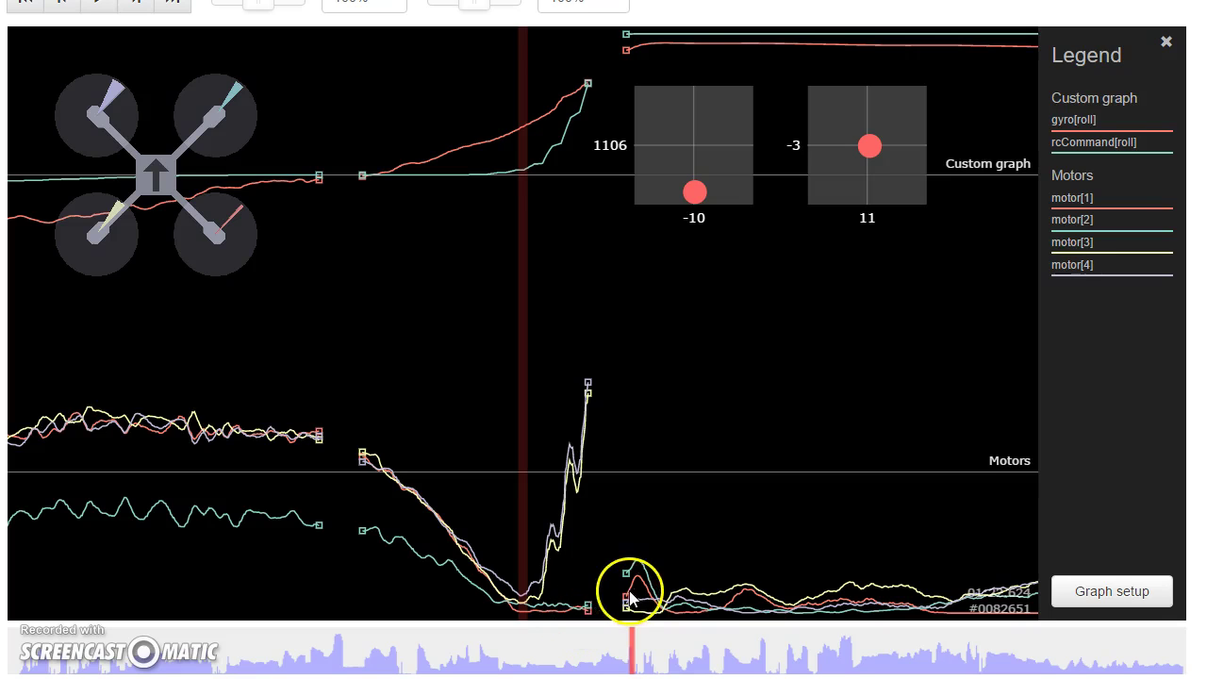
left_click(713, 560)
left_click_drag(714, 561, 710, 560)
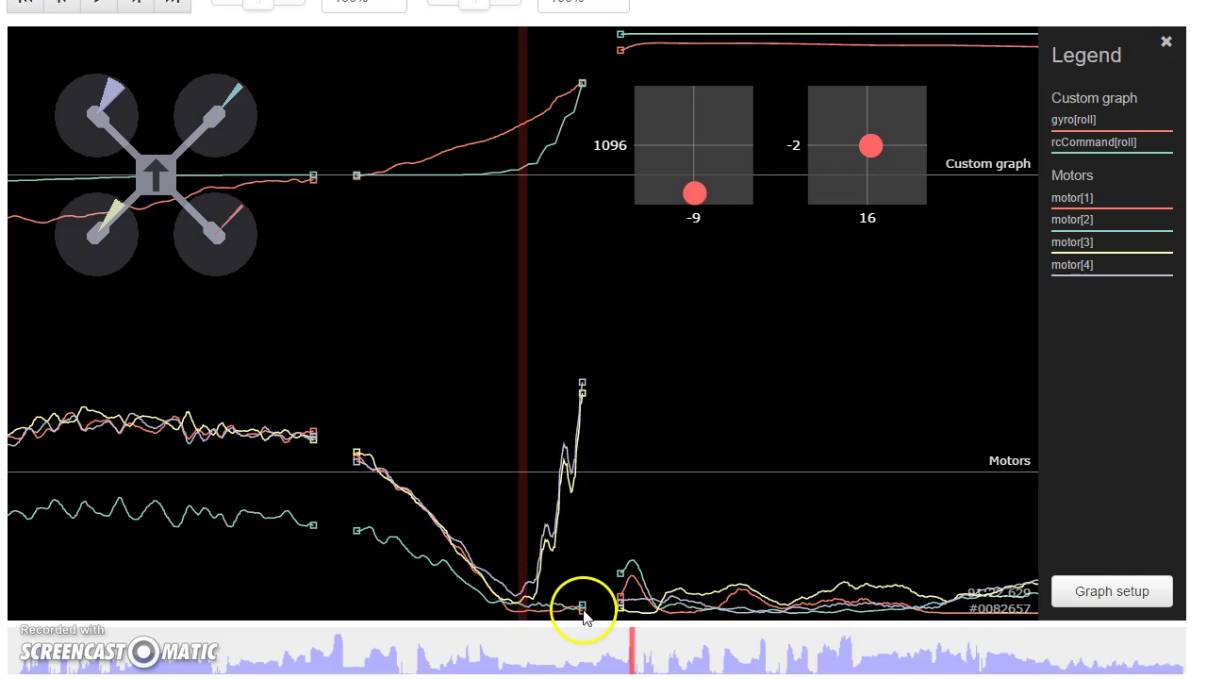
scroll(894, 478, "up", 5)
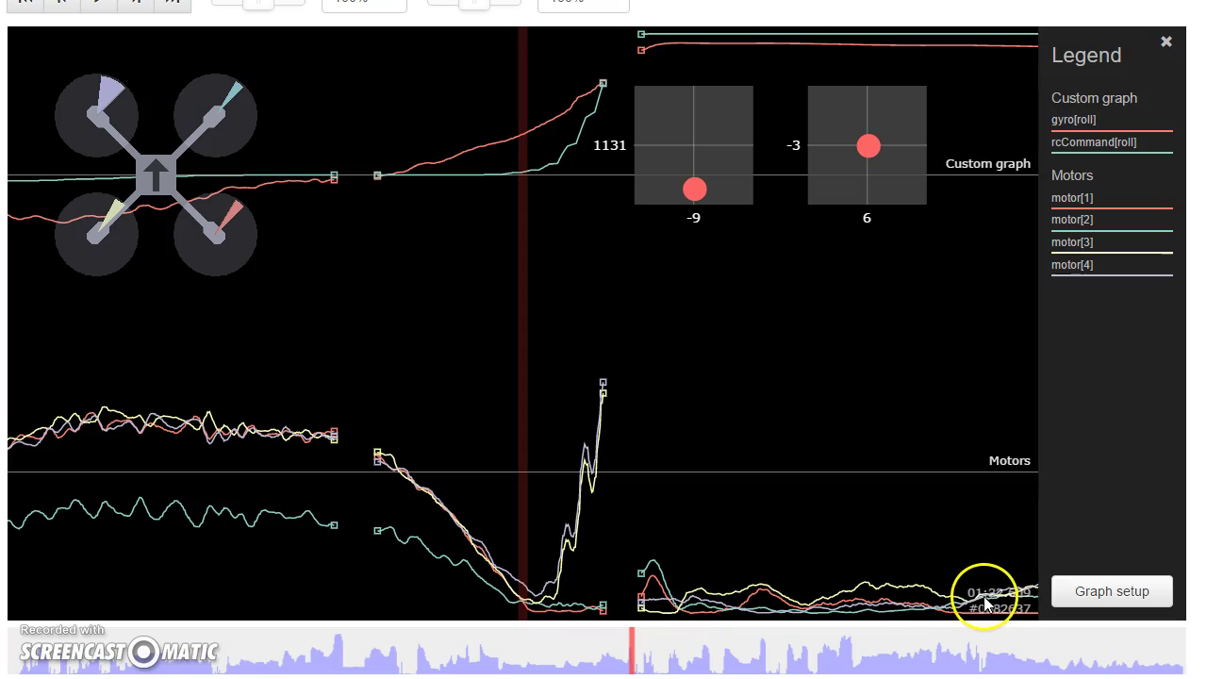
Step: Examine the motor traces through the middle and end of the same roll, up to about 01:23
left_click_drag(986, 409, 660, 439)
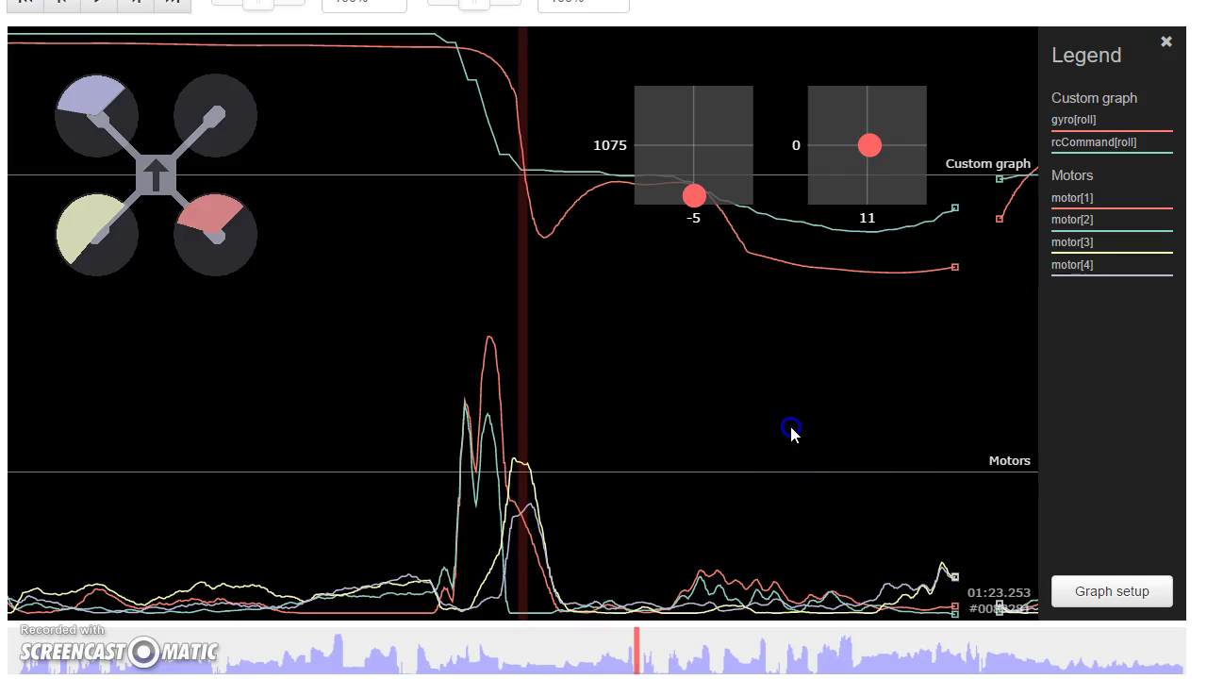
left_click_drag(790, 430, 788, 434)
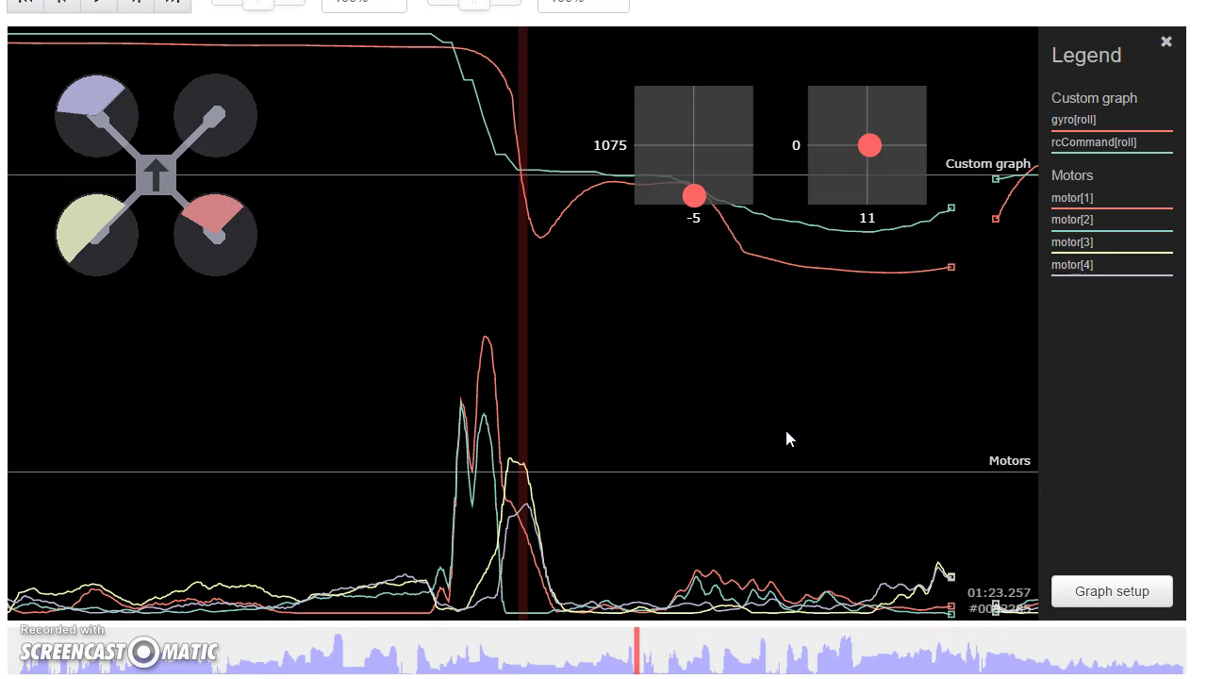
left_click(613, 427)
left_click_drag(613, 427, 619, 431)
left_click_drag(482, 519, 631, 545)
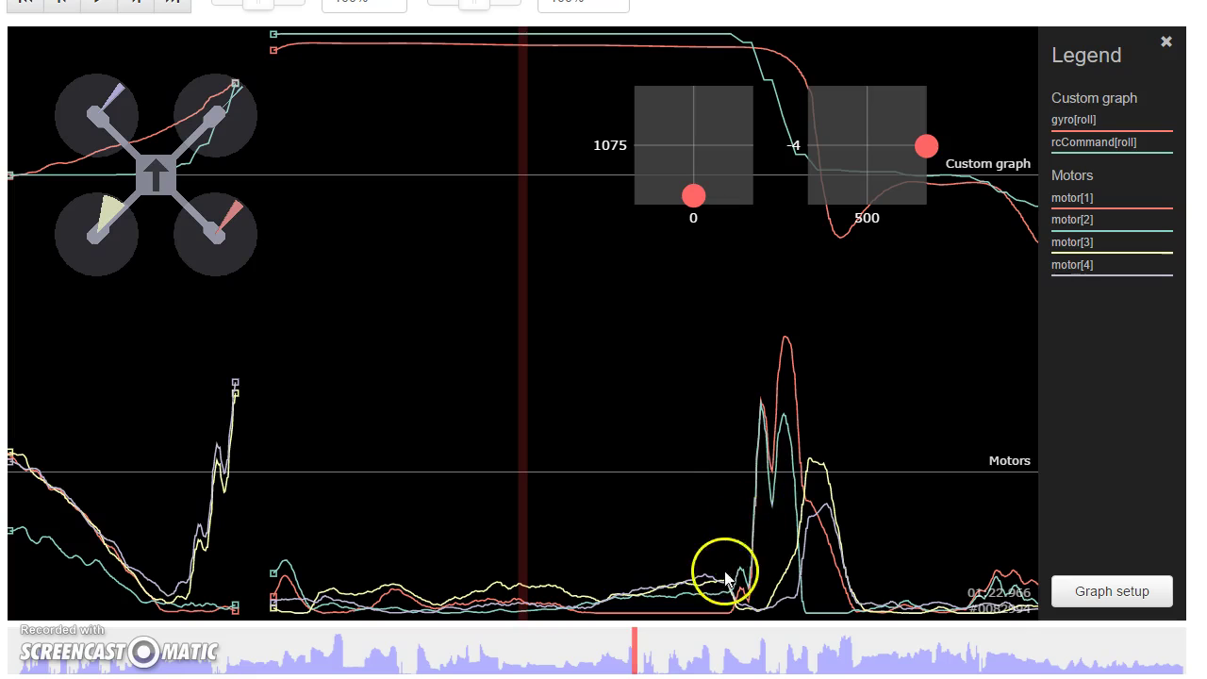
Step: Advance to the opposite-direction roll at about 01:25 and compare its roll traces with the motor outputs
left_click_drag(841, 440, 0, 460)
left_click_drag(642, 384, 628, 382)
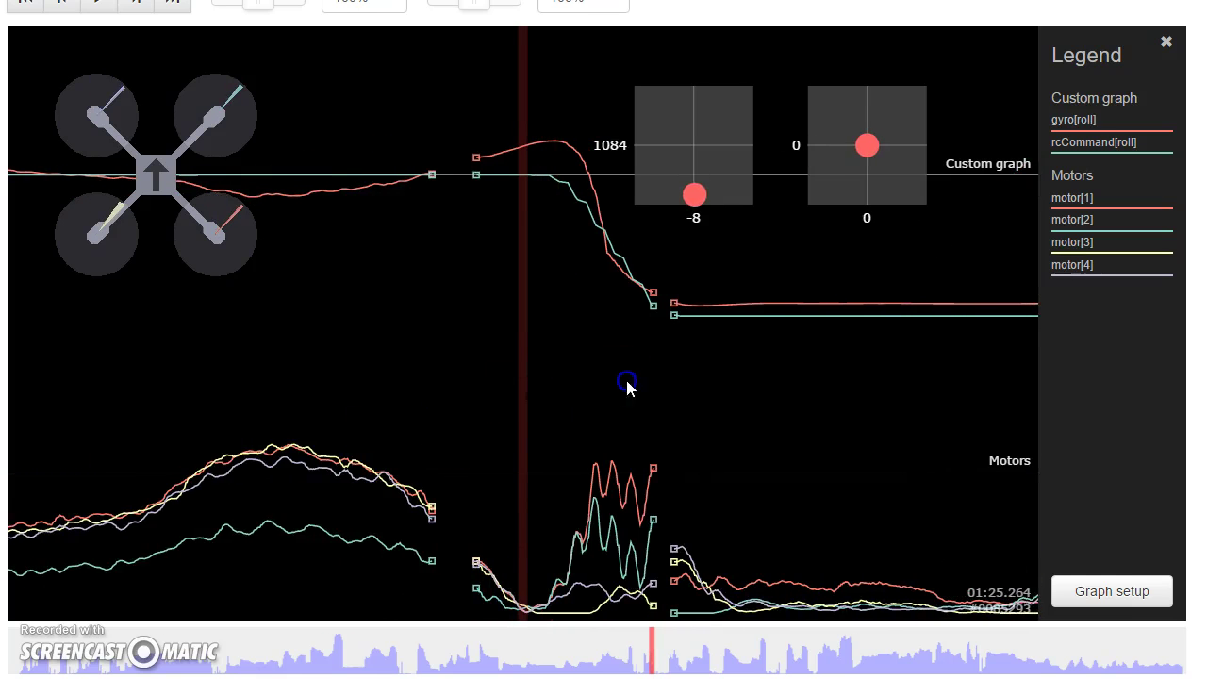
left_click_drag(563, 185, 520, 228)
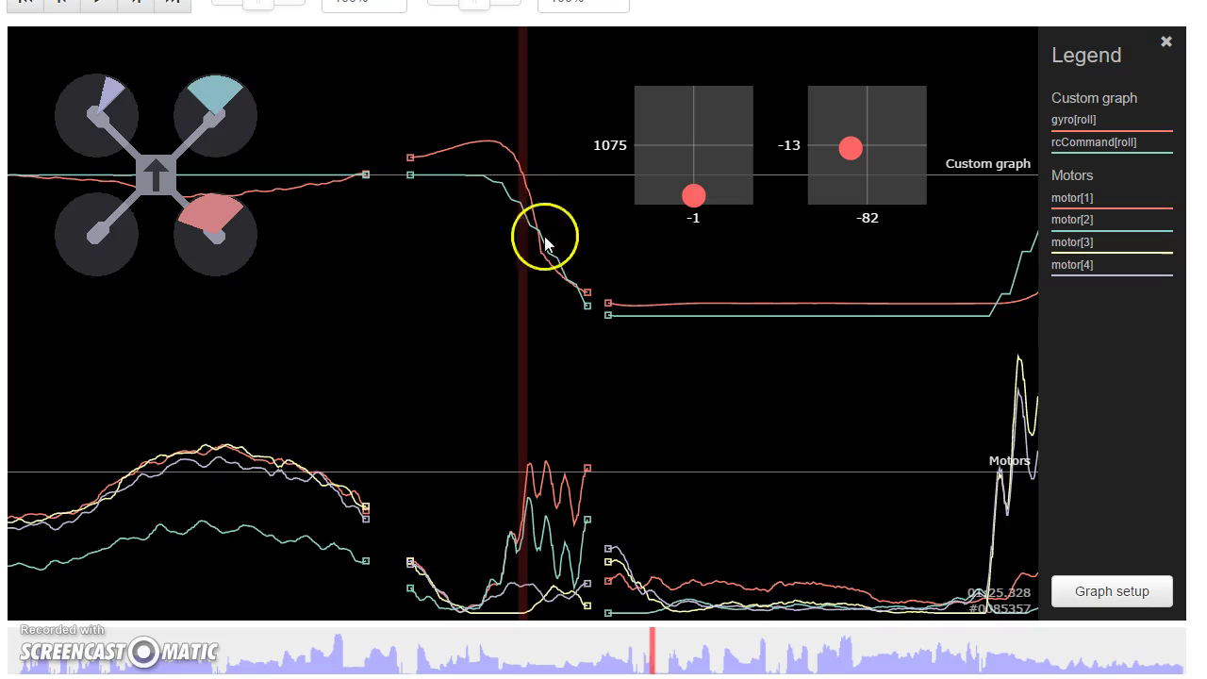
left_click_drag(774, 377, 652, 347)
left_click_drag(524, 489, 611, 479)
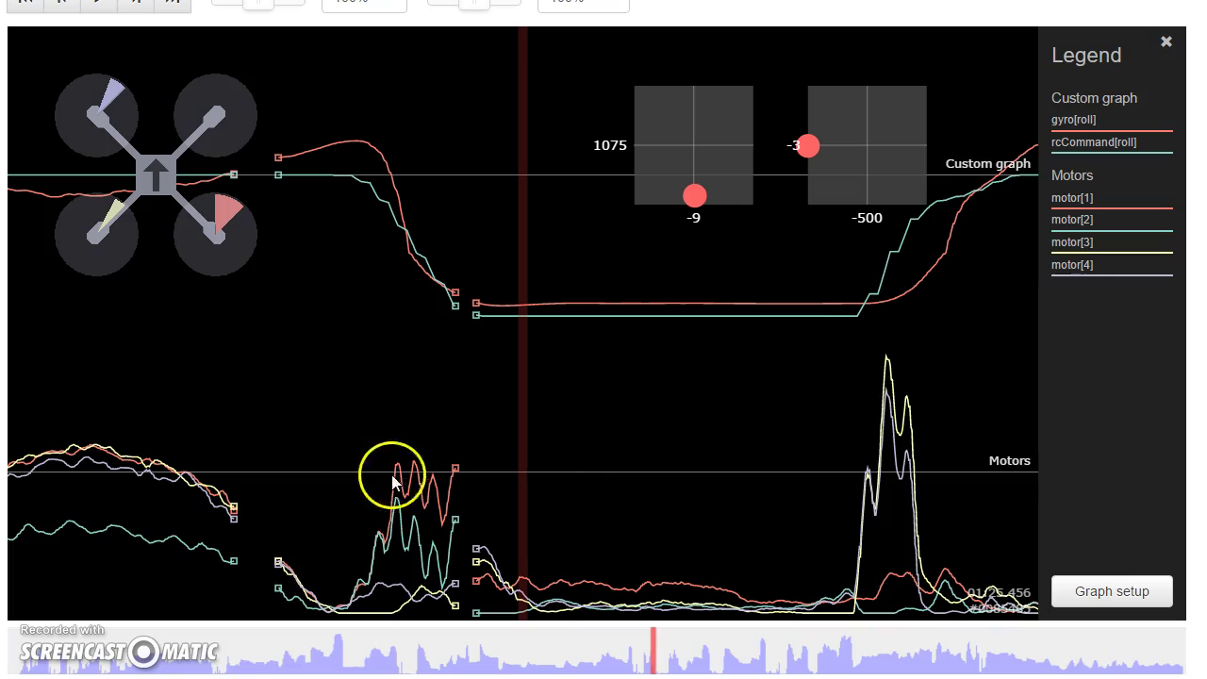
left_click_drag(604, 404, 591, 413)
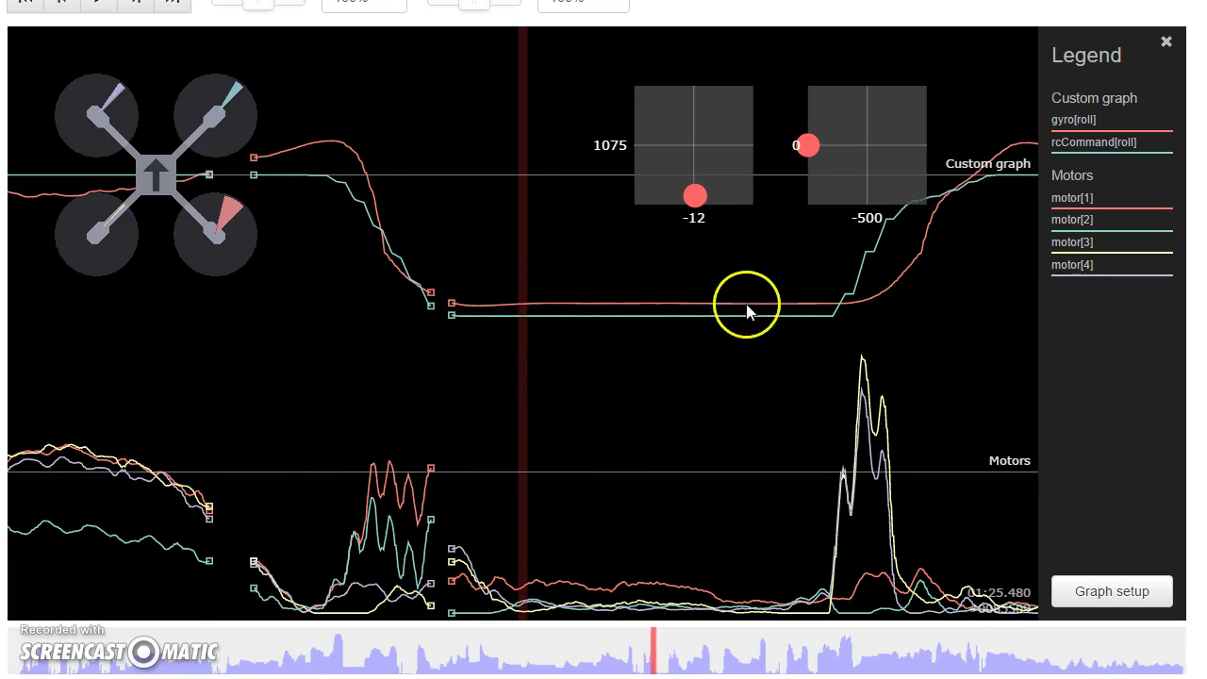
left_click_drag(646, 394, 605, 401)
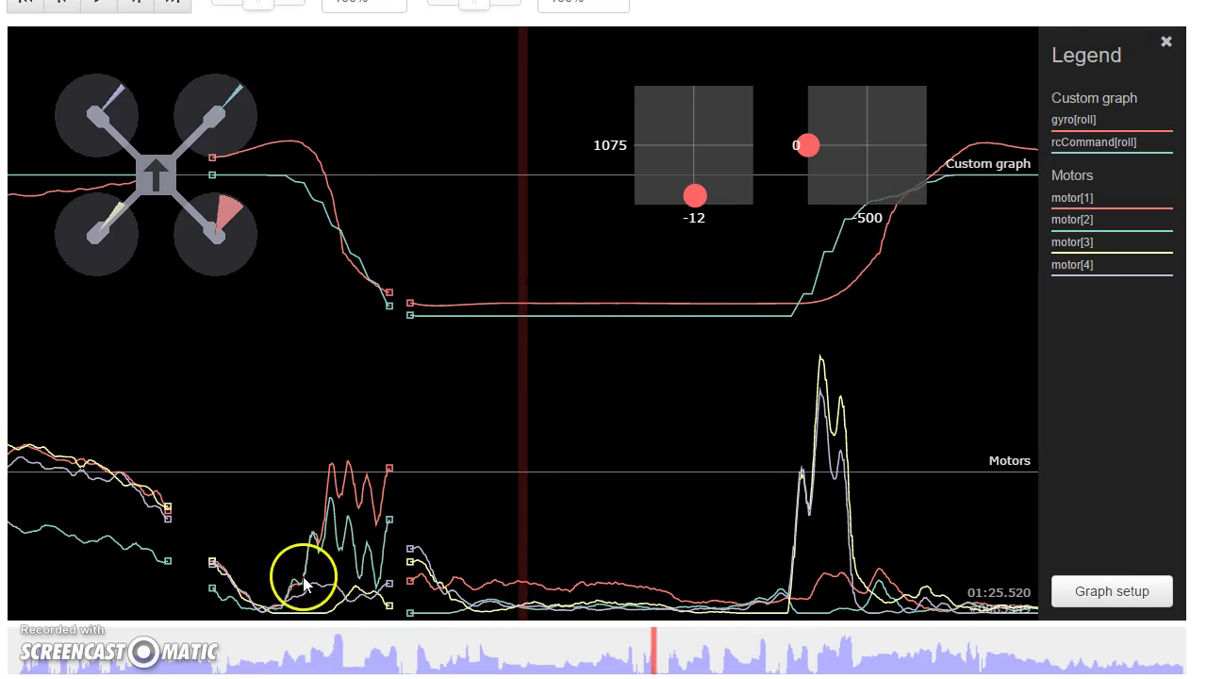
left_click_drag(702, 546, 740, 540)
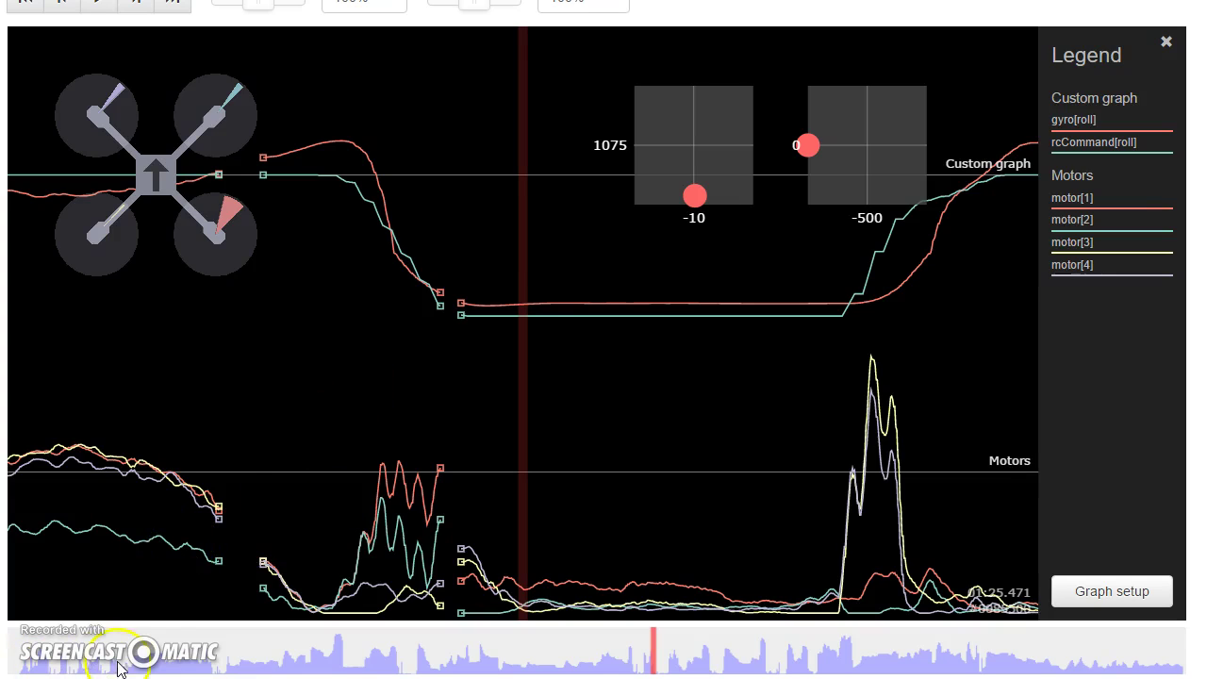
Step: Go to the pitch flip at about 00:27 and examine the motor traces at its start and end
left_click(171, 662)
left_click_drag(171, 662, 202, 666)
mouse_move(752, 442)
left_mouse_down()
mouse_move(226, 501)
mouse_move(0, 497)
left_mouse_up()
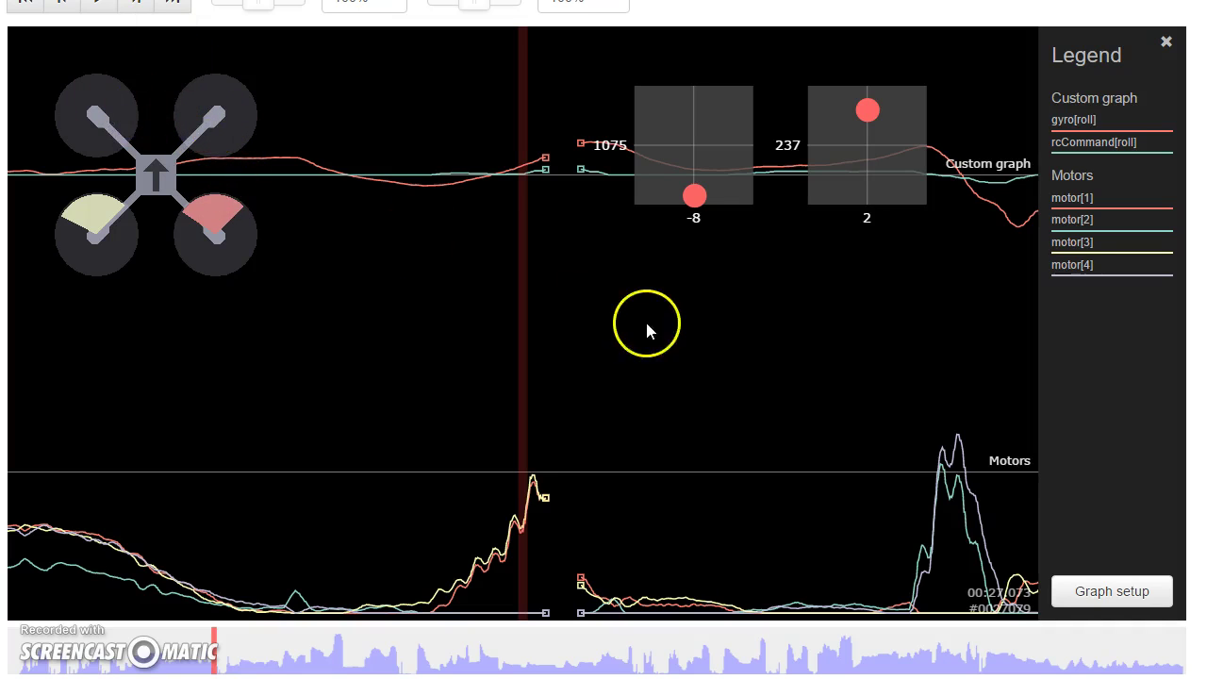
left_click_drag(632, 328, 578, 327)
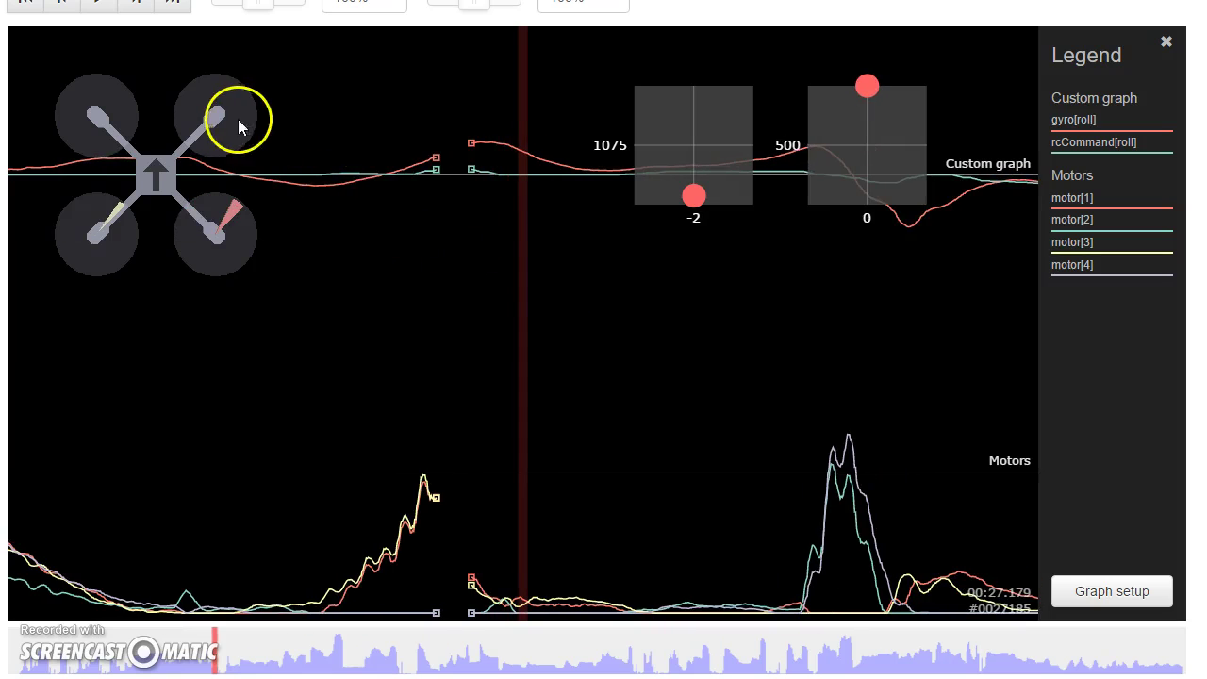
left_click_drag(651, 331, 692, 337)
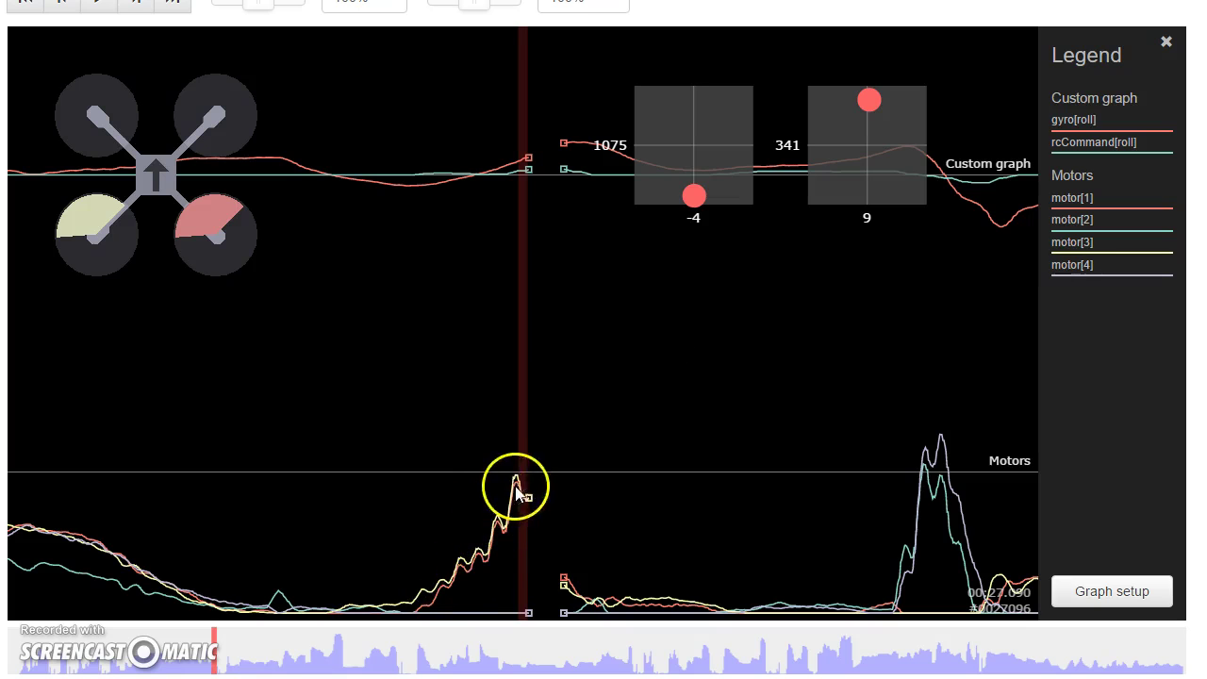
left_click_drag(541, 471, 653, 524)
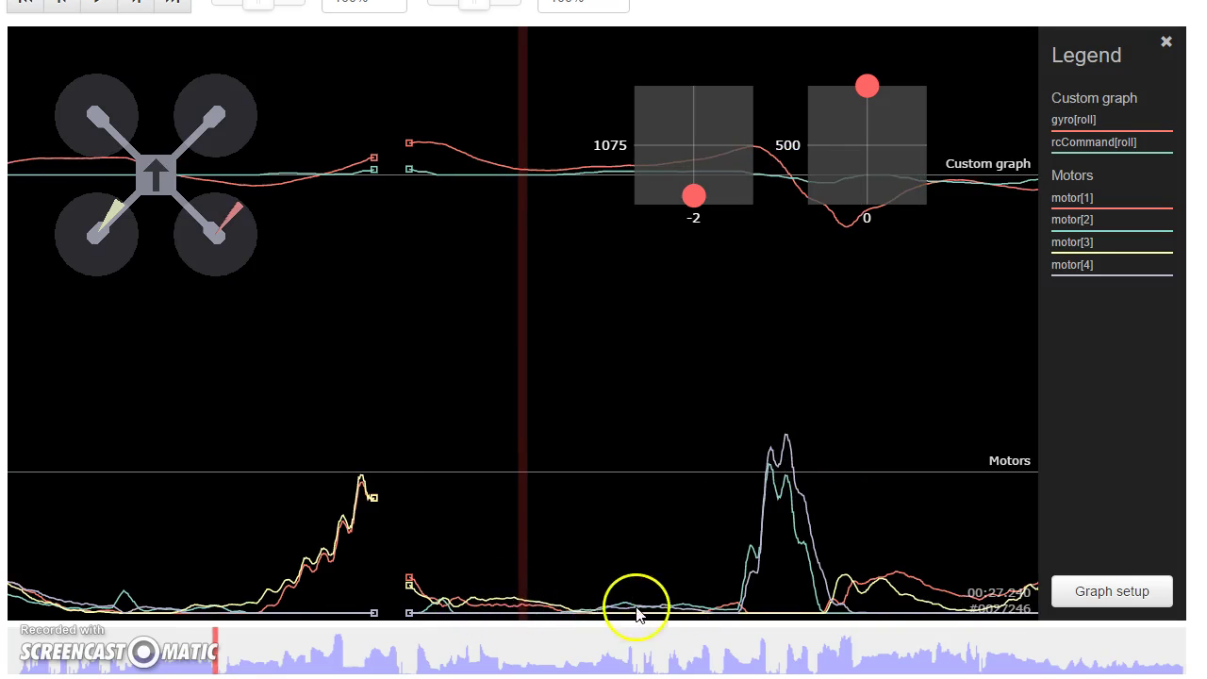
left_click_drag(558, 561, 636, 547)
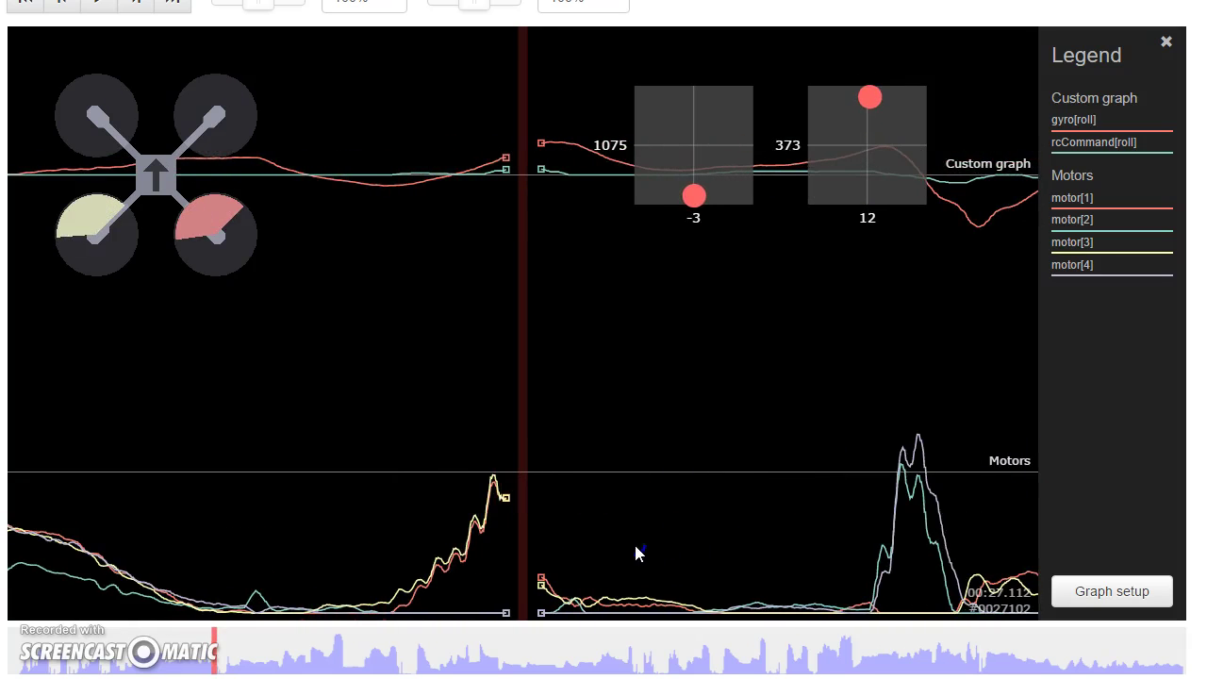
Step: Change the custom graph's first field from roll to gyro[pitch] in the graph setup
left_click(1061, 590)
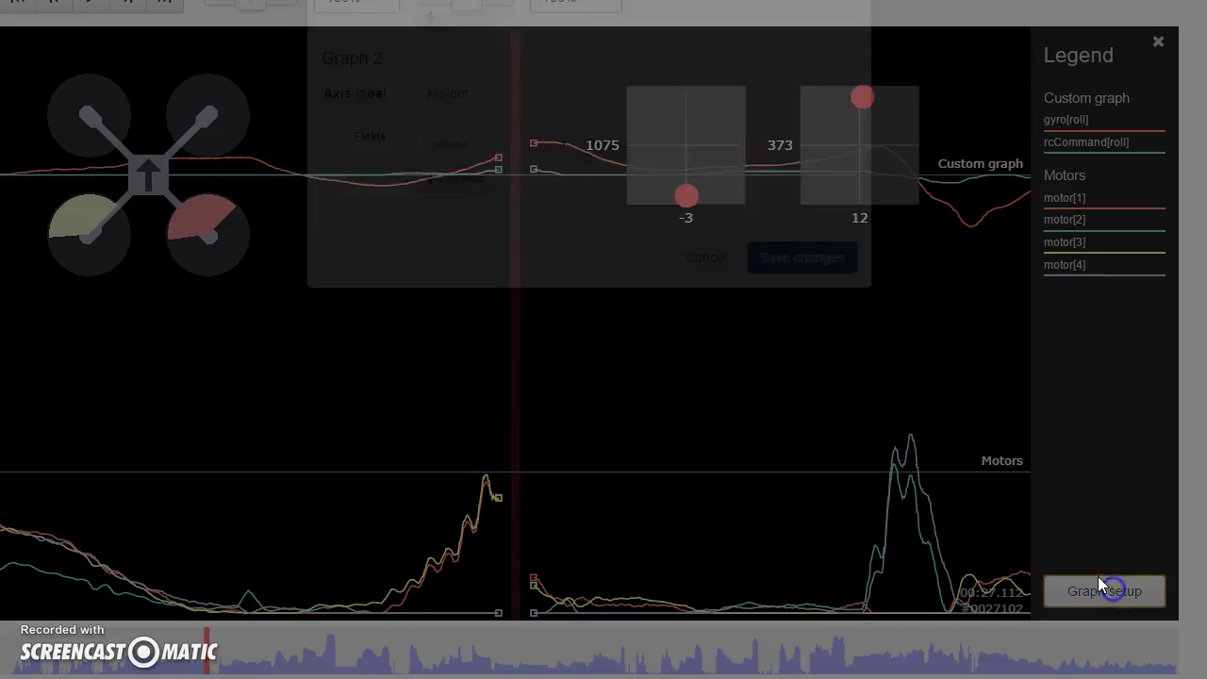
left_click(431, 68)
scroll(524, 264, "down", 3)
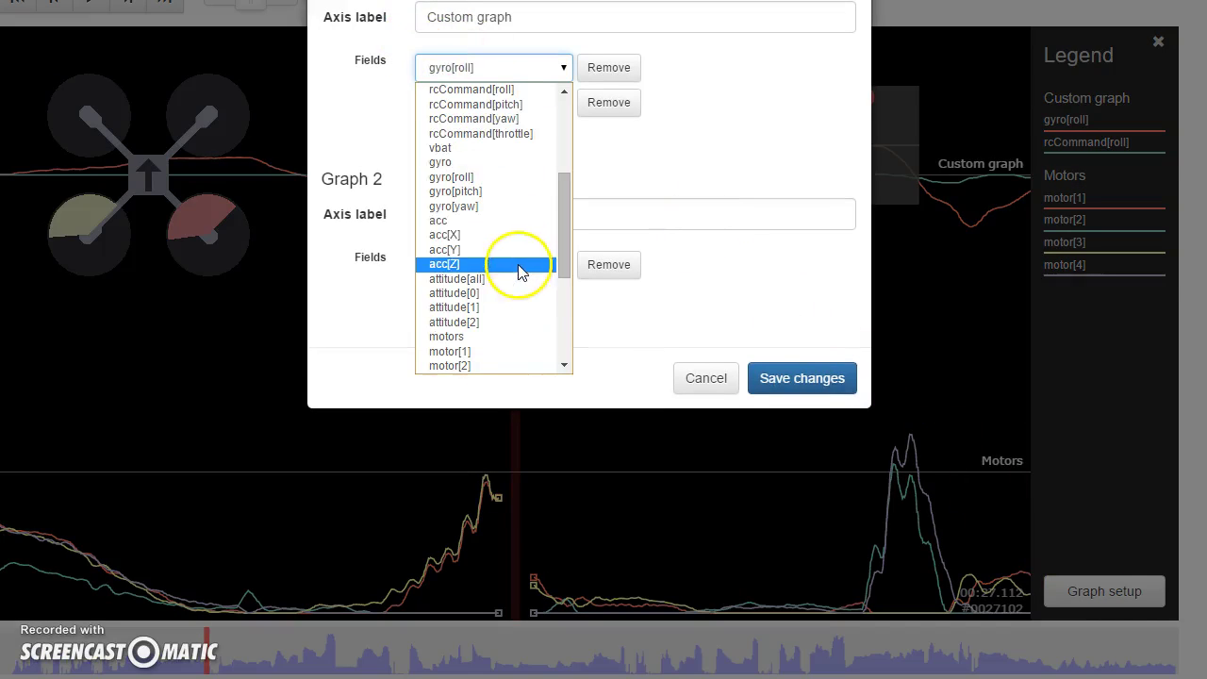
left_click(505, 105)
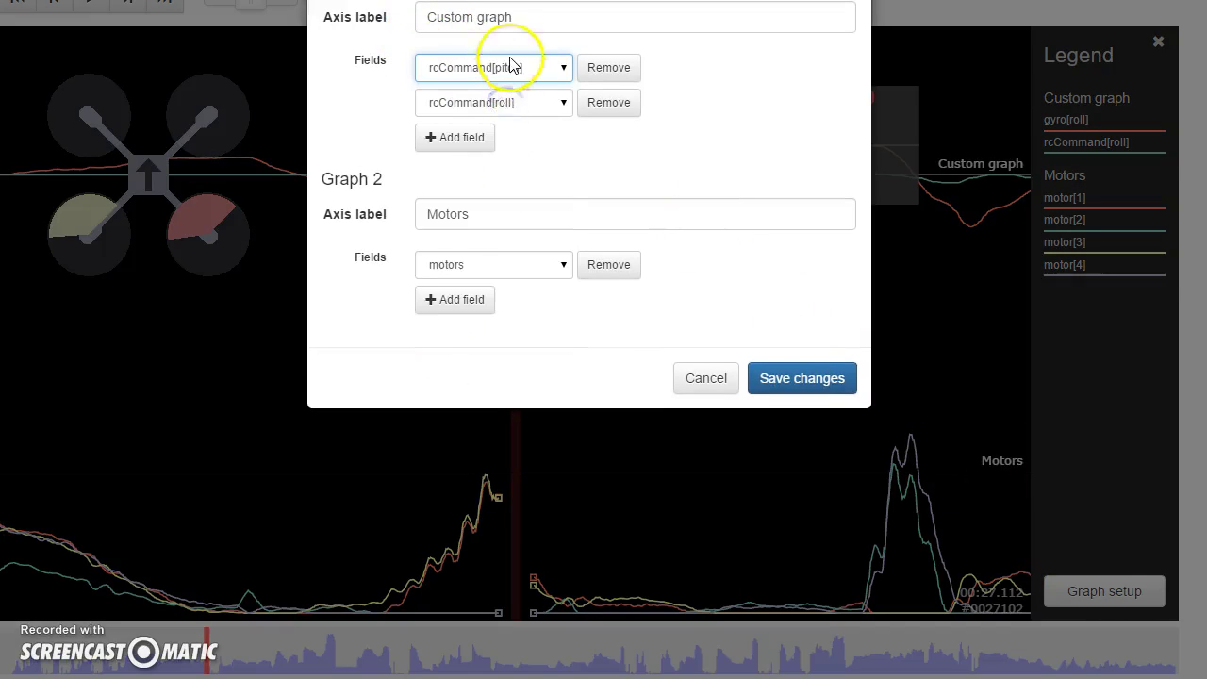
left_click(510, 66)
scroll(505, 189, "down", 5)
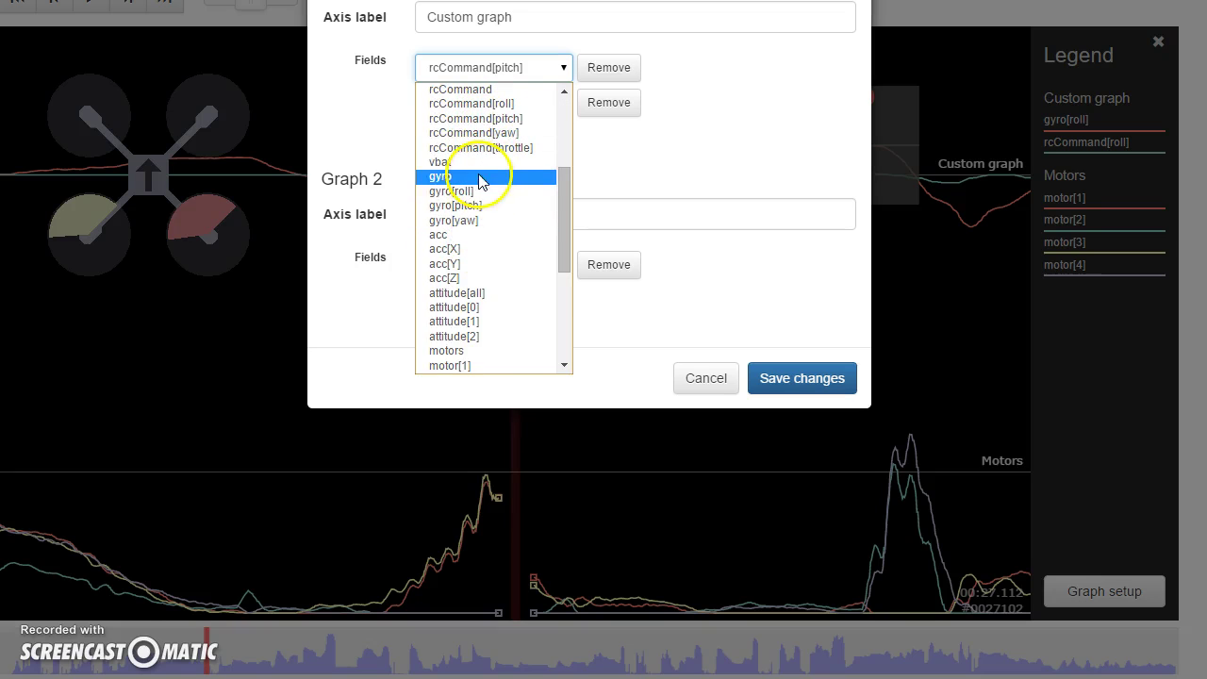
left_click(477, 205)
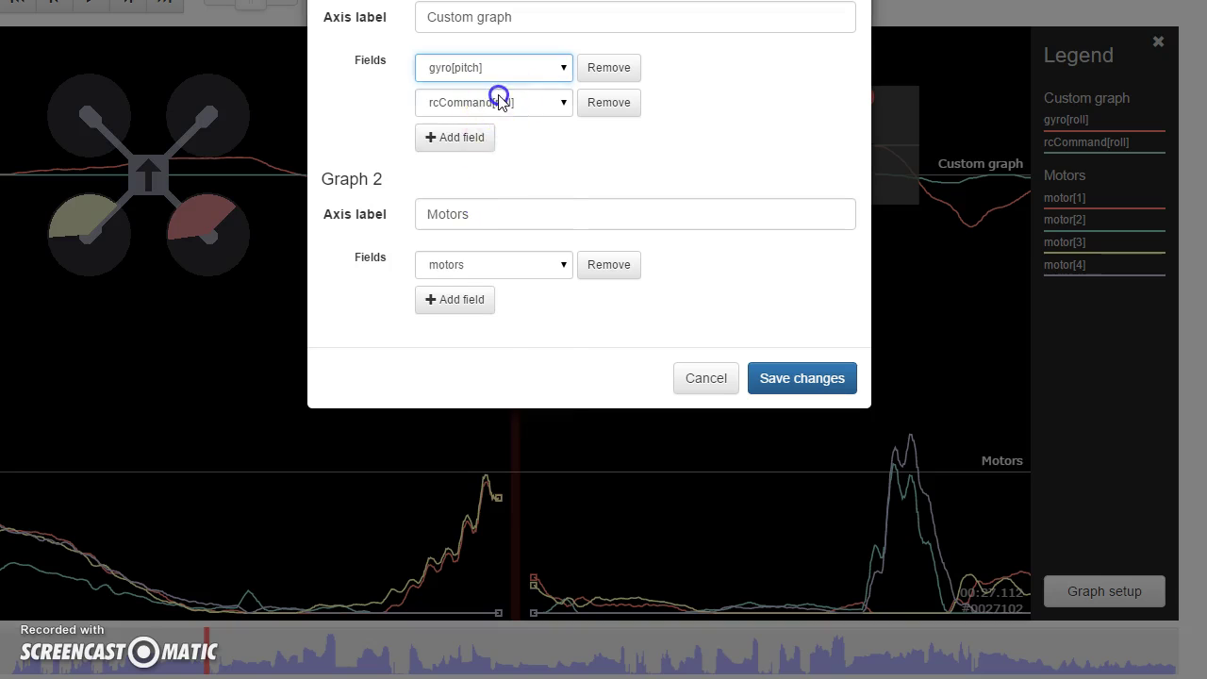
Step: Set the custom graph's second field to rcCommand[pitch], save the graph setup and show the start of the flip
left_click(498, 102)
left_click(524, 343)
left_click(779, 377)
left_click_drag(693, 427, 754, 400)
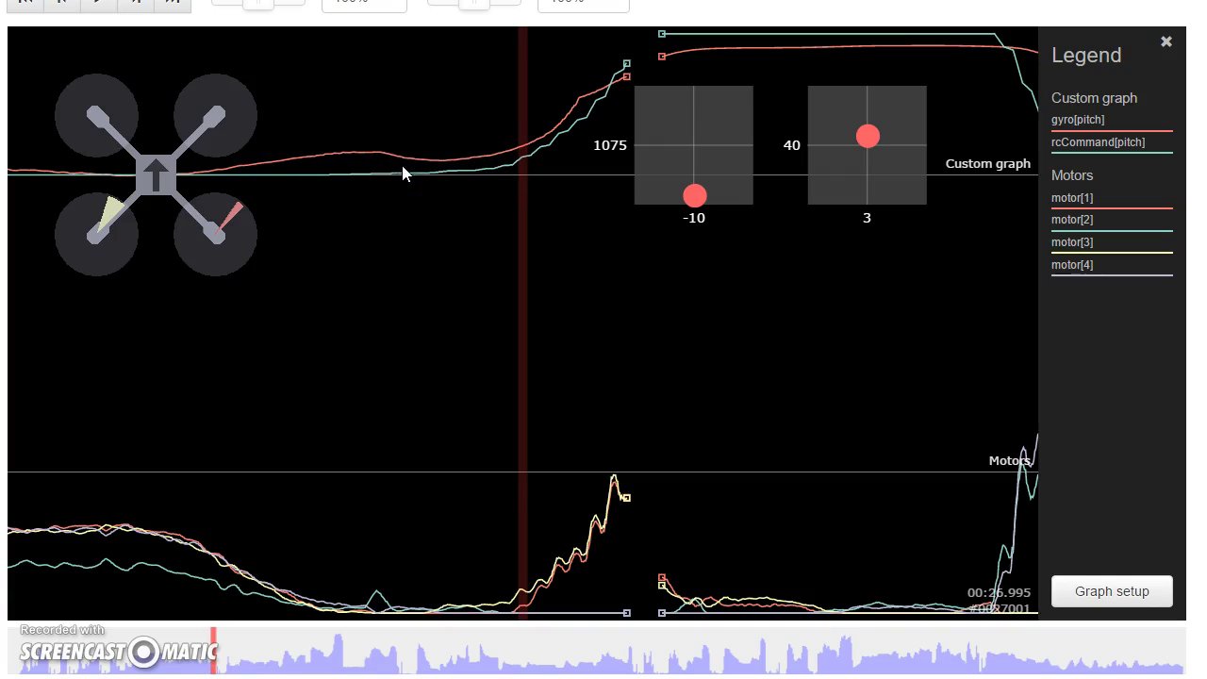
Step: Follow the pitch flip at about 00:27 from start to end, comparing gyro[pitch] and rcCommand[pitch] with the motor traces
mouse_move(418, 216)
left_mouse_down()
mouse_move(425, 202)
mouse_move(396, 226)
mouse_move(411, 230)
left_mouse_up()
left_click(443, 174)
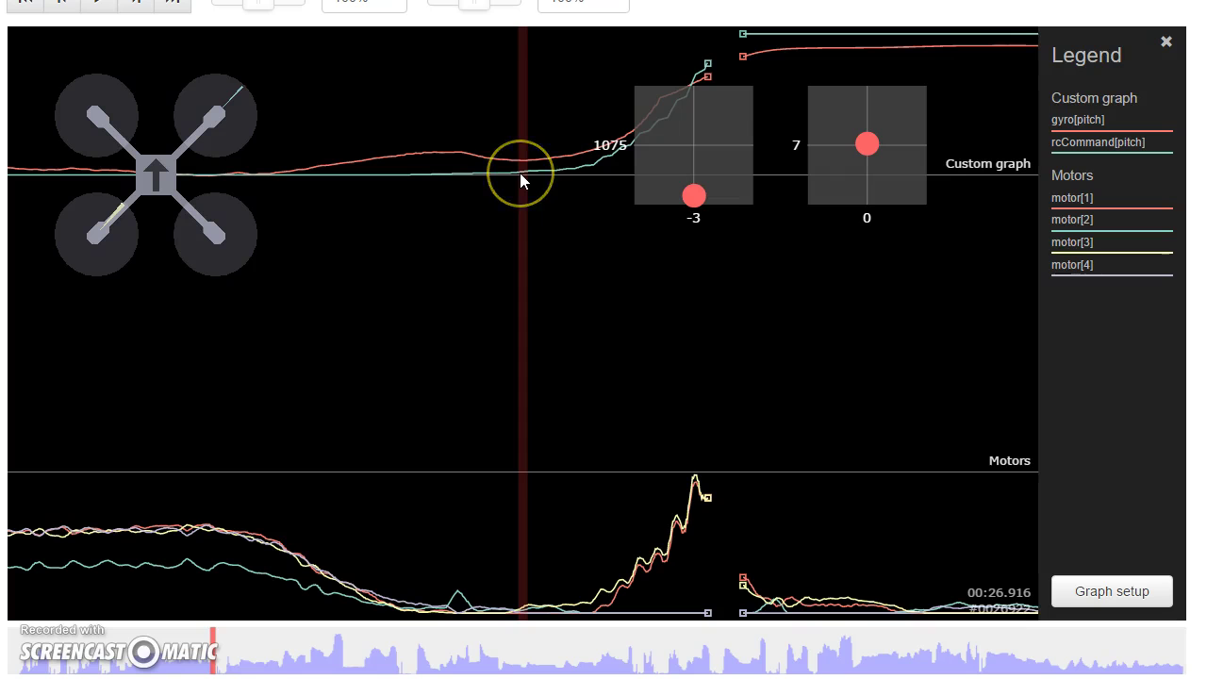
left_click_drag(808, 353, 474, 352)
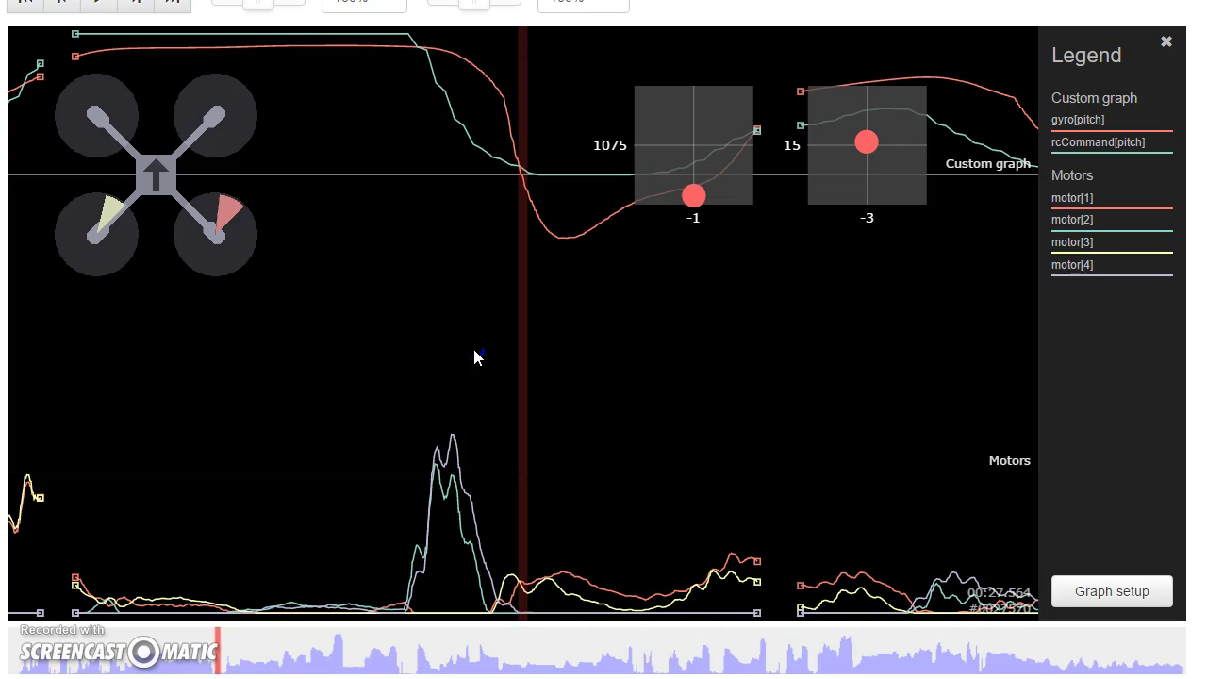
left_click(474, 355)
left_click(538, 301)
left_click_drag(631, 352, 411, 381)
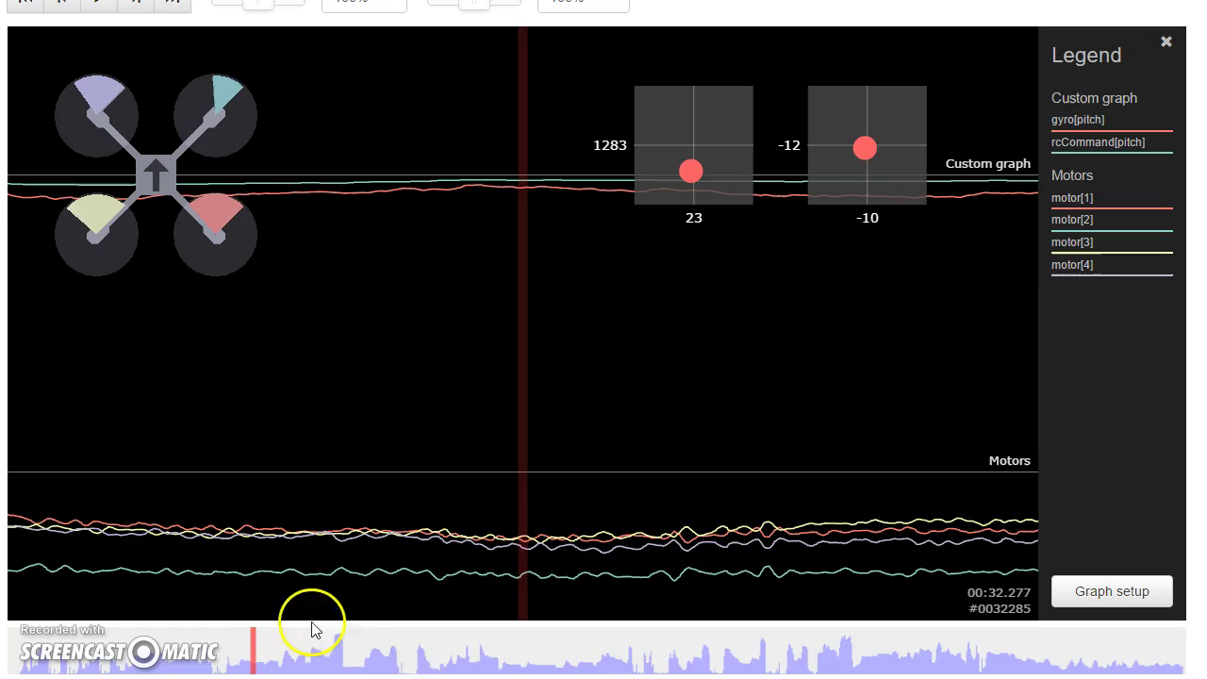
Step: Jump to the pitch flip at about 01:40 and examine the motor traces as the flip starts
left_click(720, 644)
left_click(735, 646)
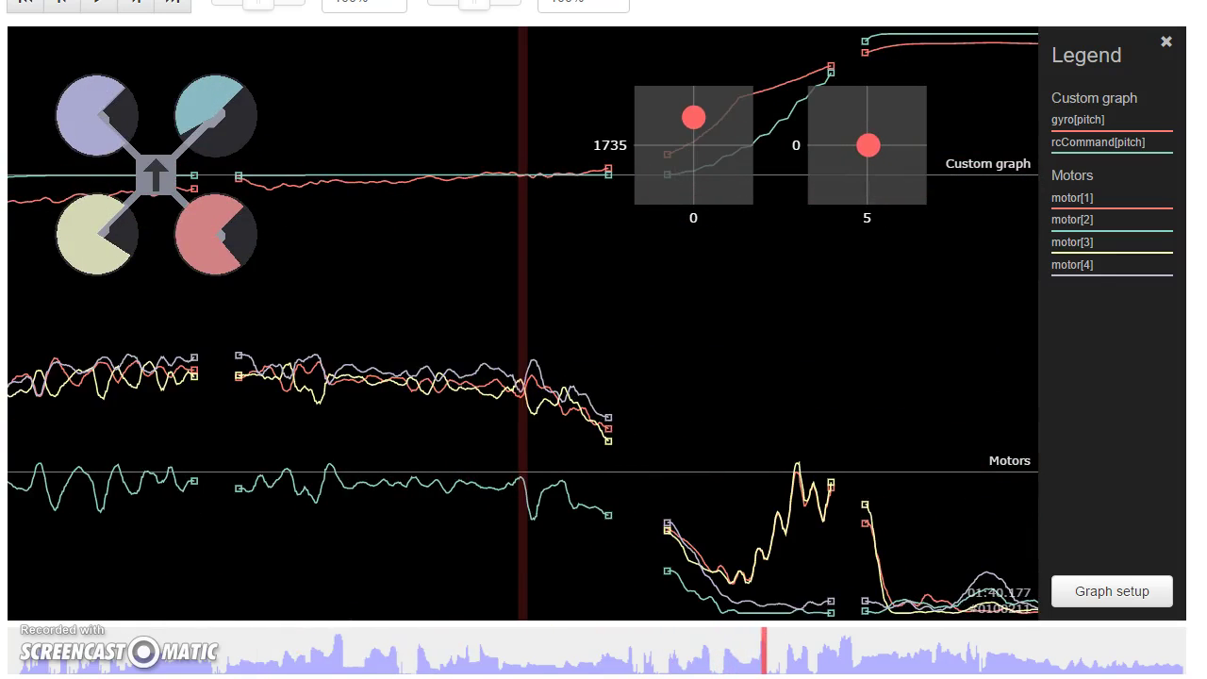
left_click_drag(936, 297, 842, 313)
left_click_drag(483, 211, 499, 209)
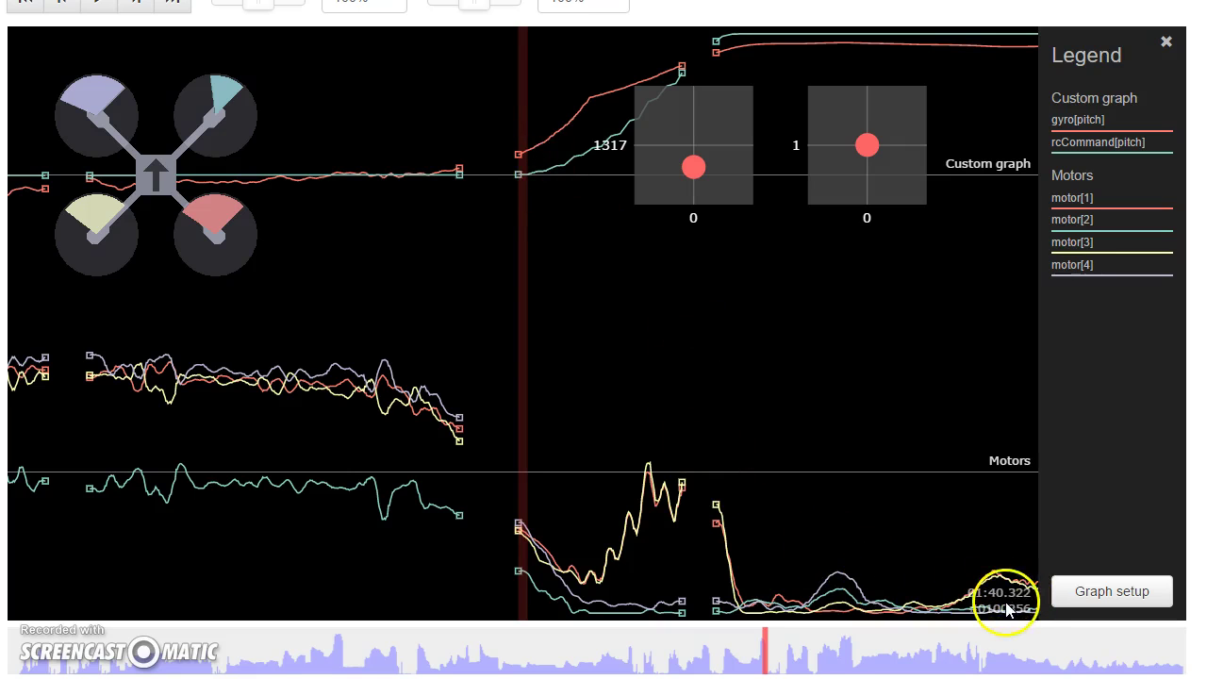
left_click(566, 510)
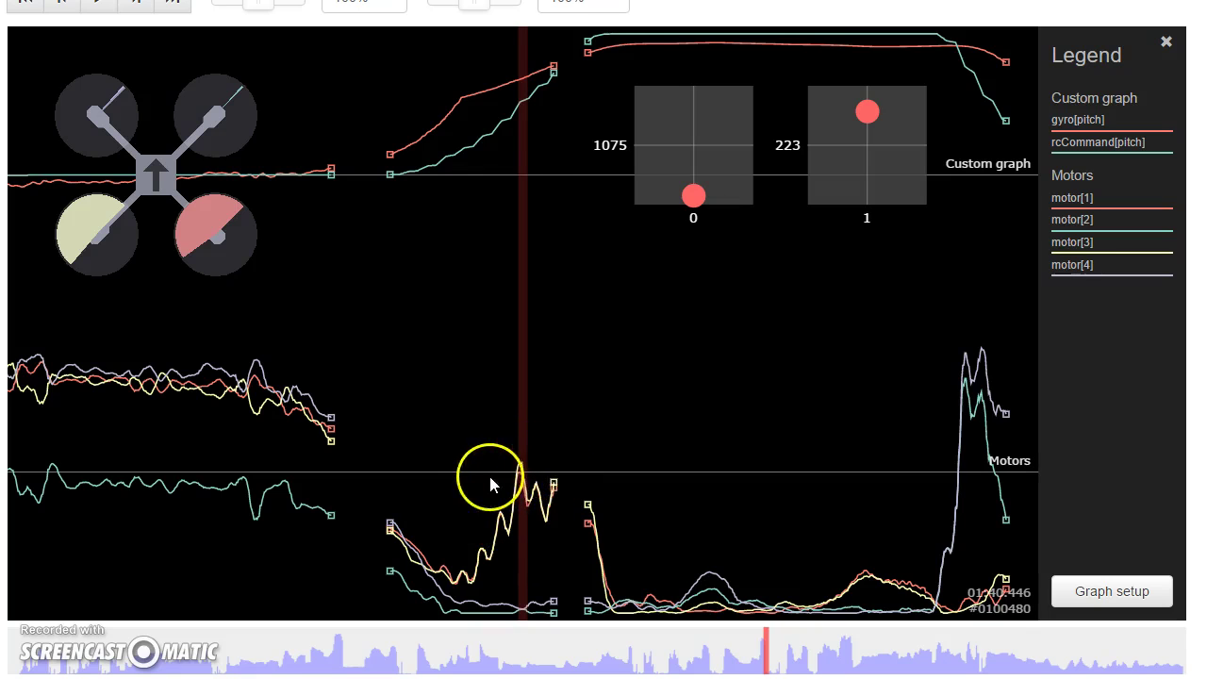
Step: Compare the motor traces at the end of the 01:40 pitch flip, around 01:41, with those in its middle
left_click_drag(699, 507, 540, 528)
left_click_drag(655, 409, 524, 534)
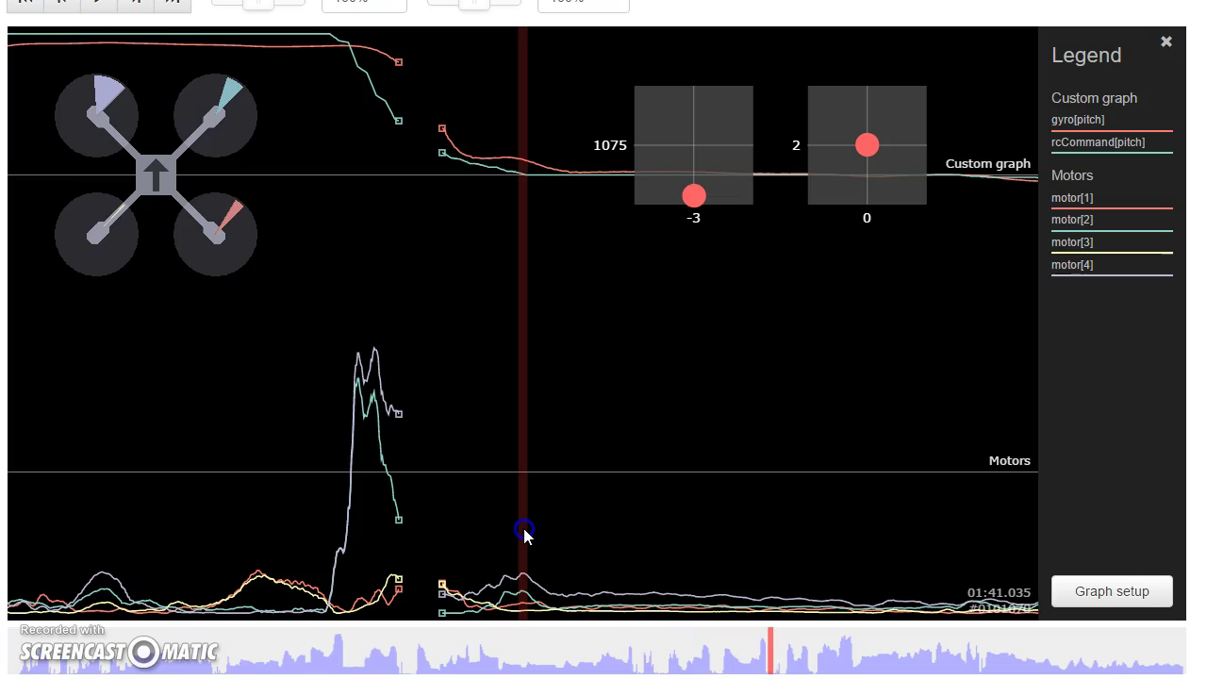
left_click_drag(459, 512, 629, 534)
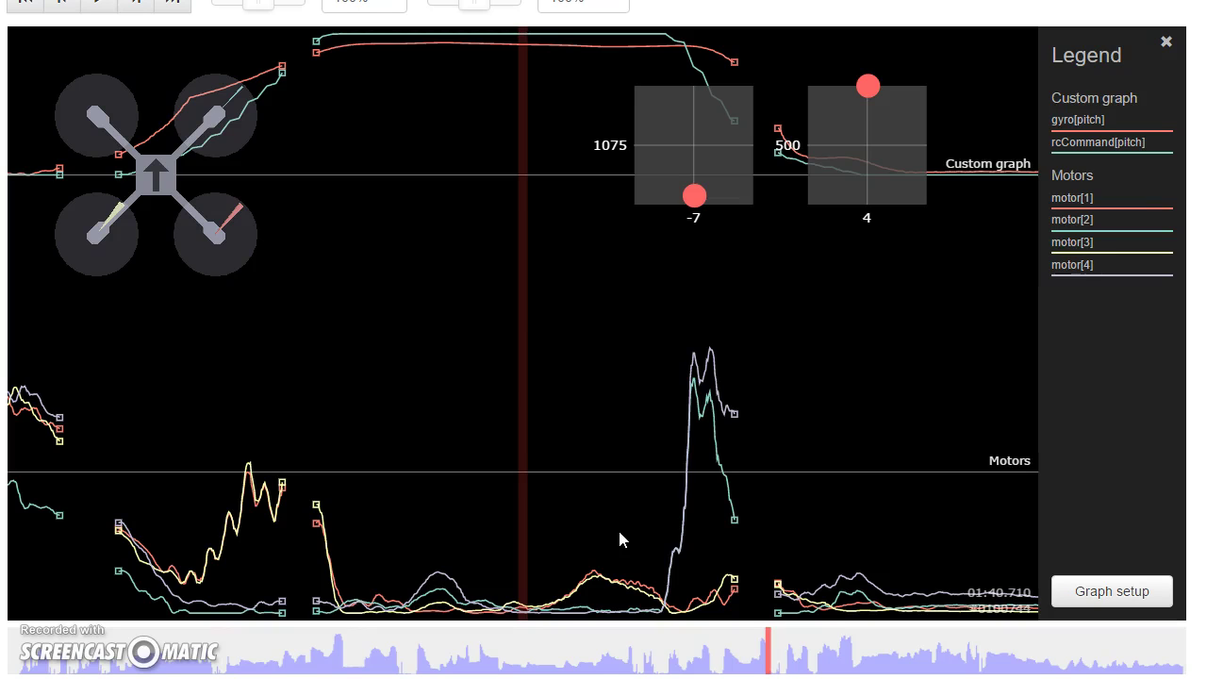
left_click_drag(520, 368, 493, 382)
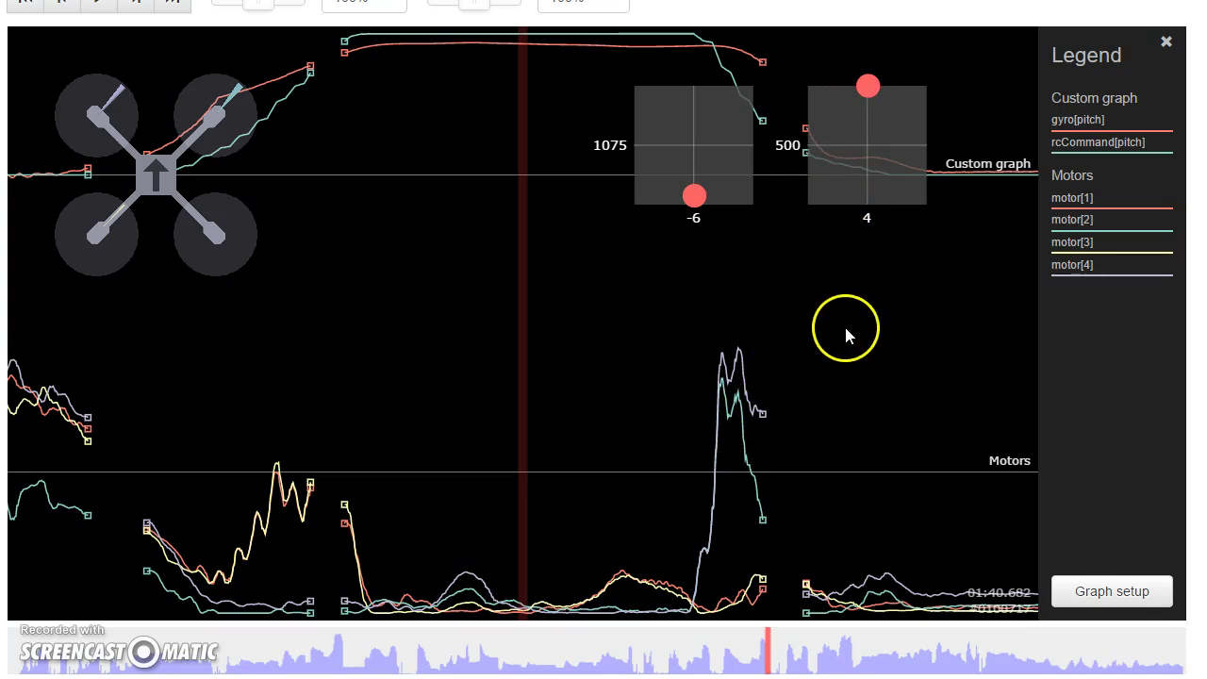
Step: Advance to the opposite-direction pitch flip at about 01:41.5 and examine the motor traces at its start
mouse_move(475, 456)
left_mouse_down()
mouse_move(539, 434)
mouse_move(479, 454)
left_mouse_up()
left_click_drag(750, 548, 210, 541)
left_click_drag(693, 436, 791, 420)
left_click_drag(622, 378, 796, 382)
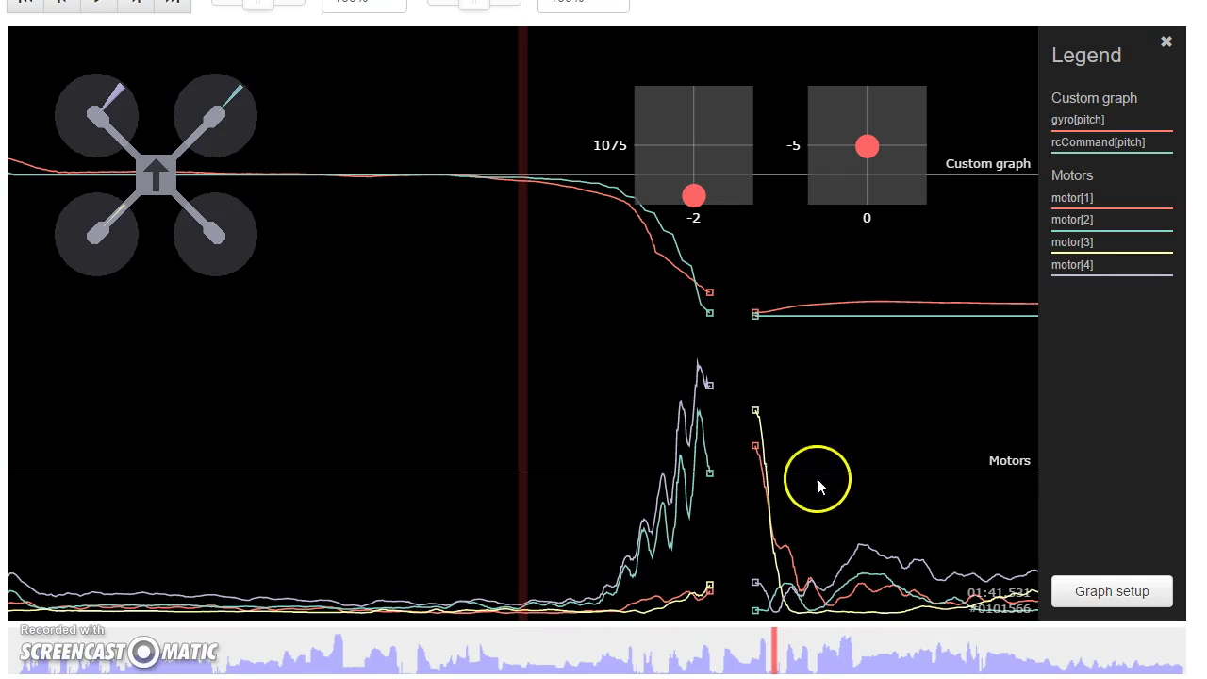
Step: Examine the pitch and motor traces at the end of the opposite-direction flip, around 01:42, and just after it
left_click_drag(1003, 600, 634, 535)
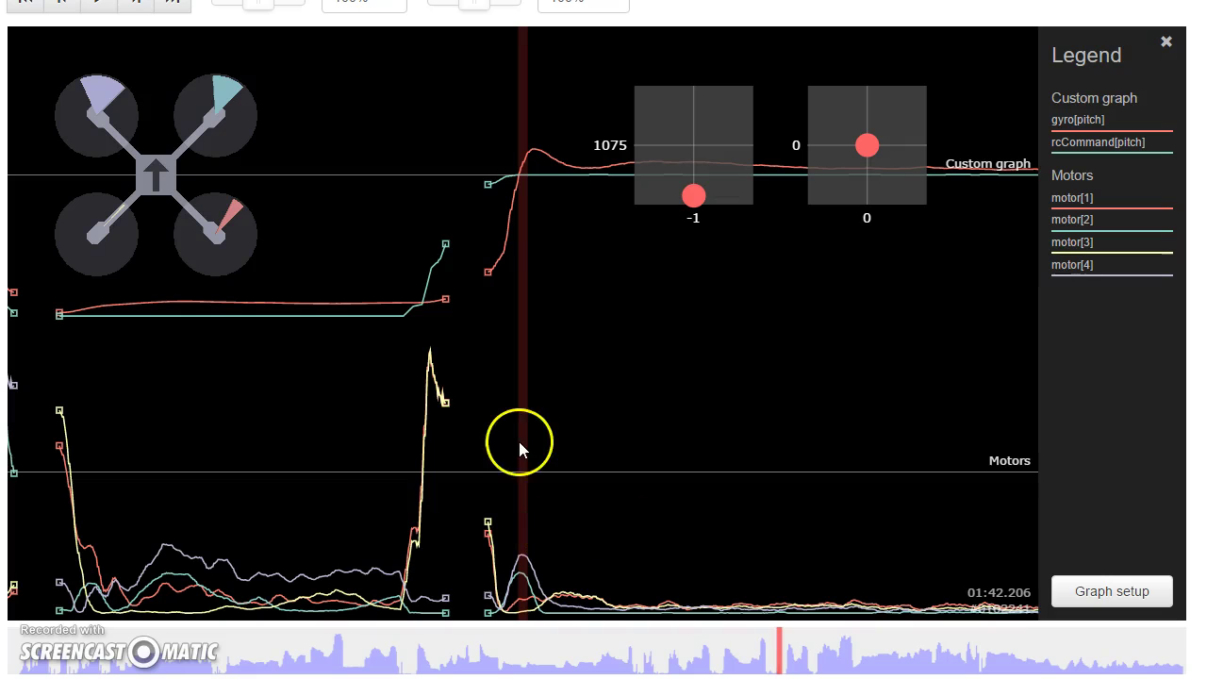
left_click_drag(515, 458, 513, 498)
left_click(390, 487)
left_click_drag(391, 492, 779, 557)
left_click_drag(595, 542, 394, 589)
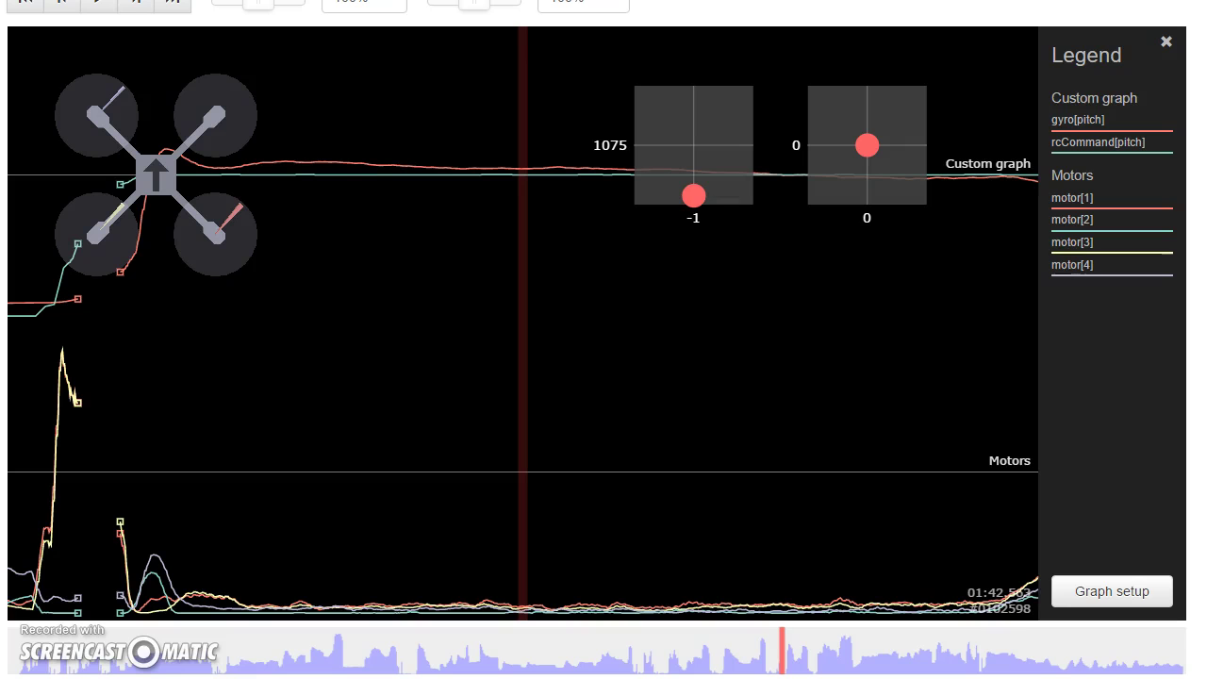
Step: Jump to the pitch flip ending at about 00:52 and follow the motor traces through the low-throttle stretch to the throttle-up near 00:54
left_click_drag(281, 656, 785, 569)
left_click_drag(499, 623, 399, 606)
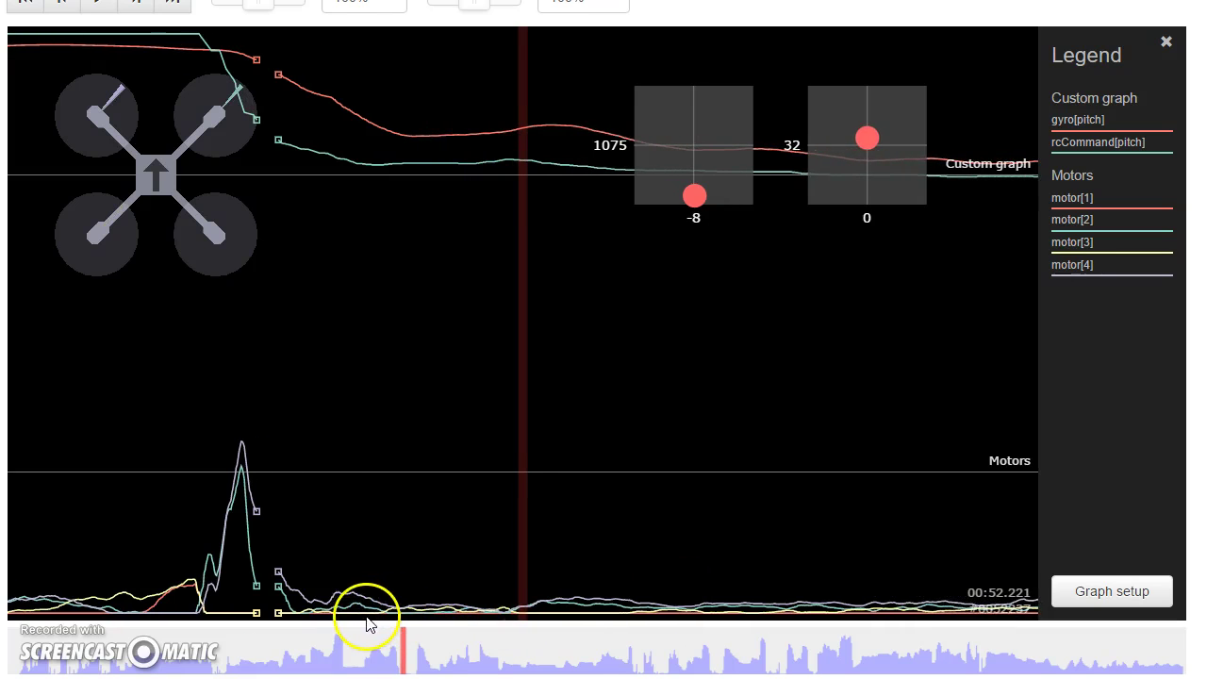
left_click_drag(863, 563, 335, 577)
left_click(675, 514)
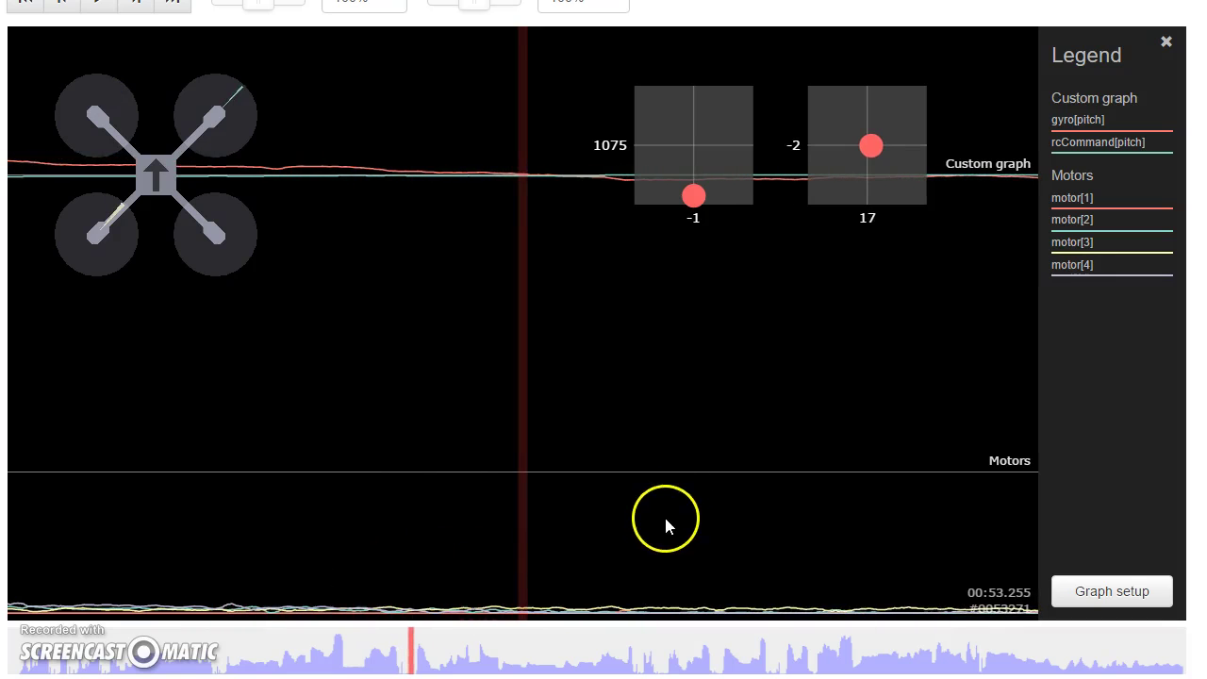
left_click_drag(675, 420, 321, 539)
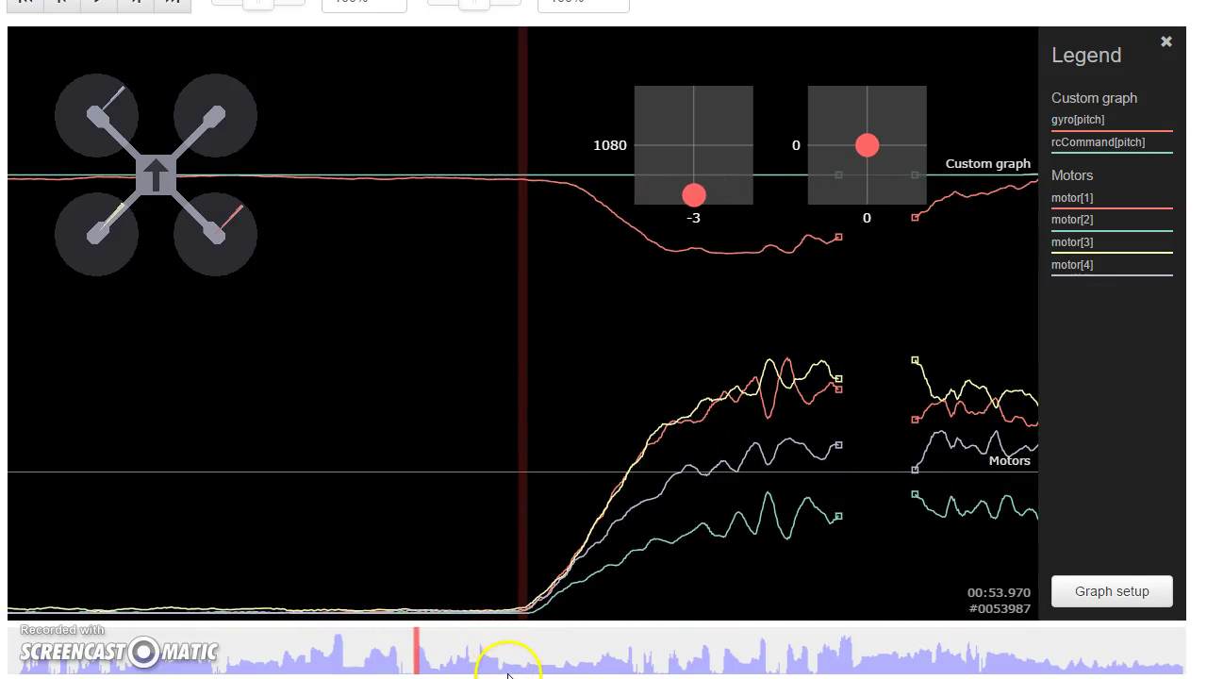
Step: Jump to the manoeuvre at about 01:33 and follow the motor traces through the low-throttle stretch up to about 01:34
mouse_move(674, 649)
left_mouse_down()
mouse_move(723, 647)
mouse_move(707, 652)
mouse_move(710, 665)
left_mouse_up()
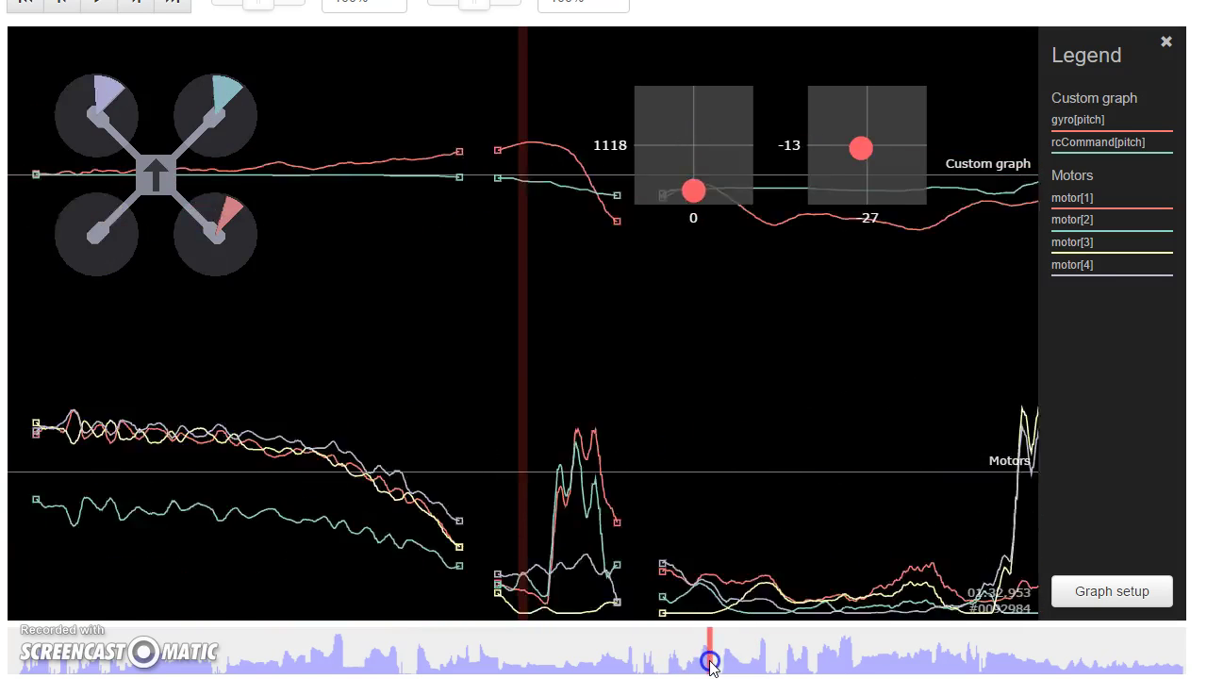
left_click_drag(765, 601, 334, 588)
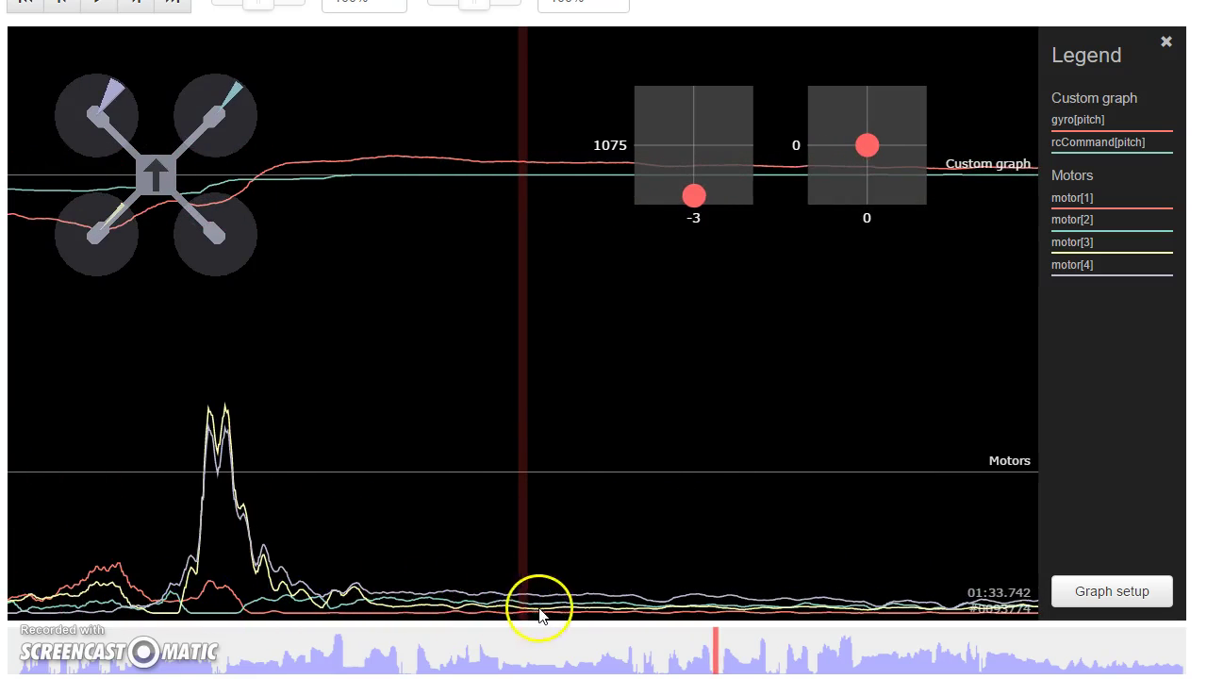
left_click_drag(584, 609, 304, 615)
left_click(192, 618)
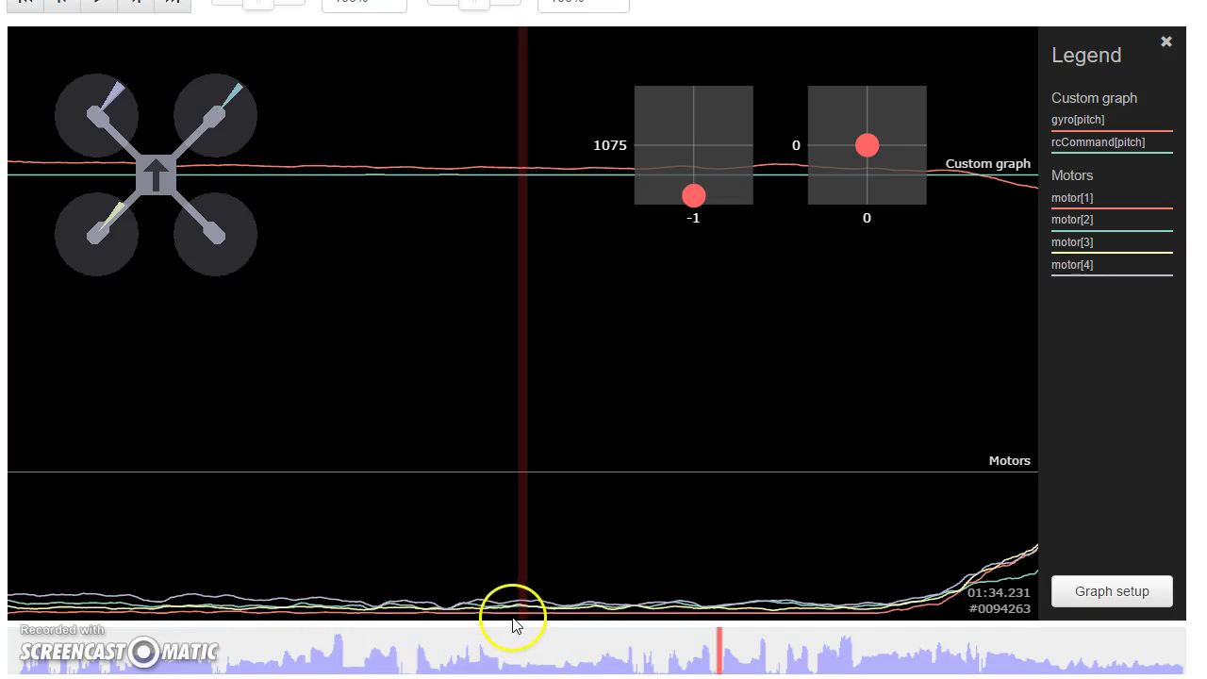
left_click_drag(651, 604, 722, 558)
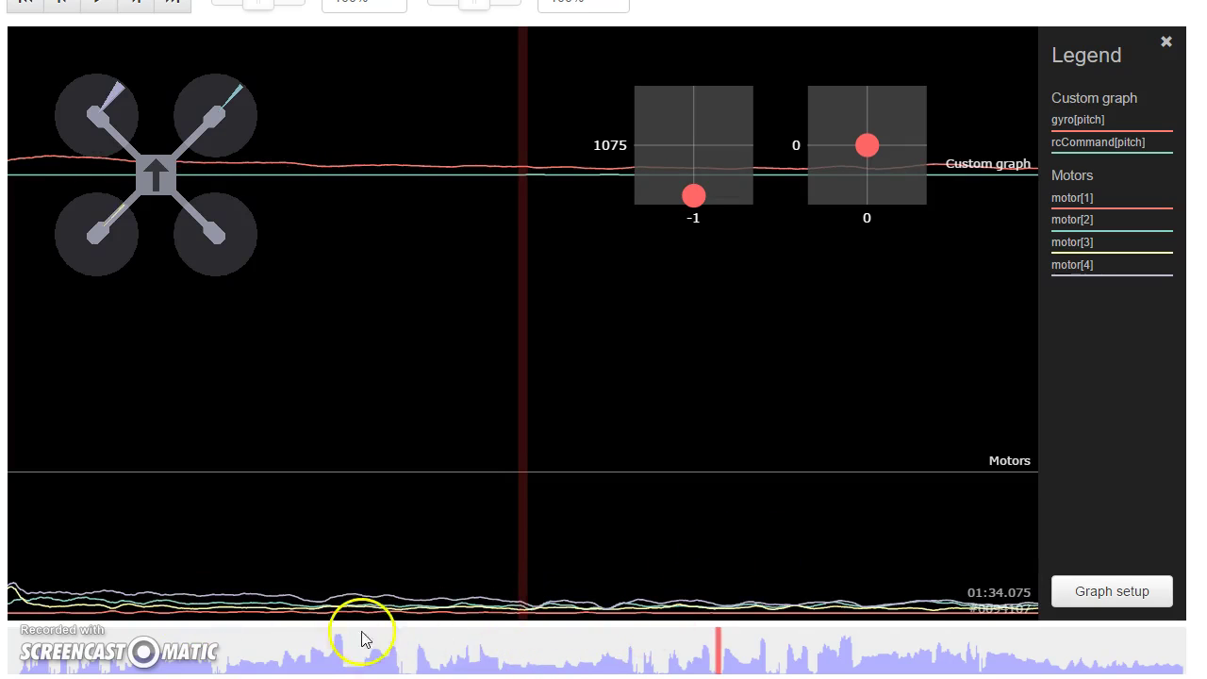
Step: Return to the motor spike before 01:33.6 and compare it with the low-throttle motor traces up to about 01:34
left_click_drag(516, 561, 726, 526)
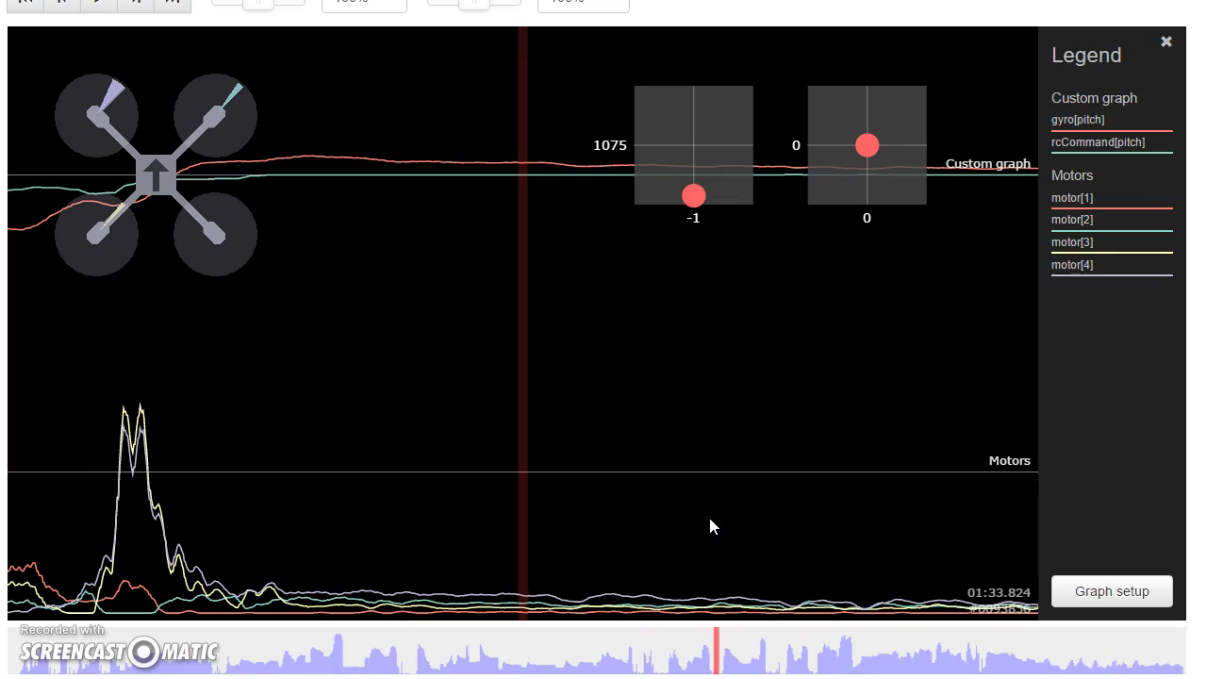
left_click_drag(394, 576, 453, 573)
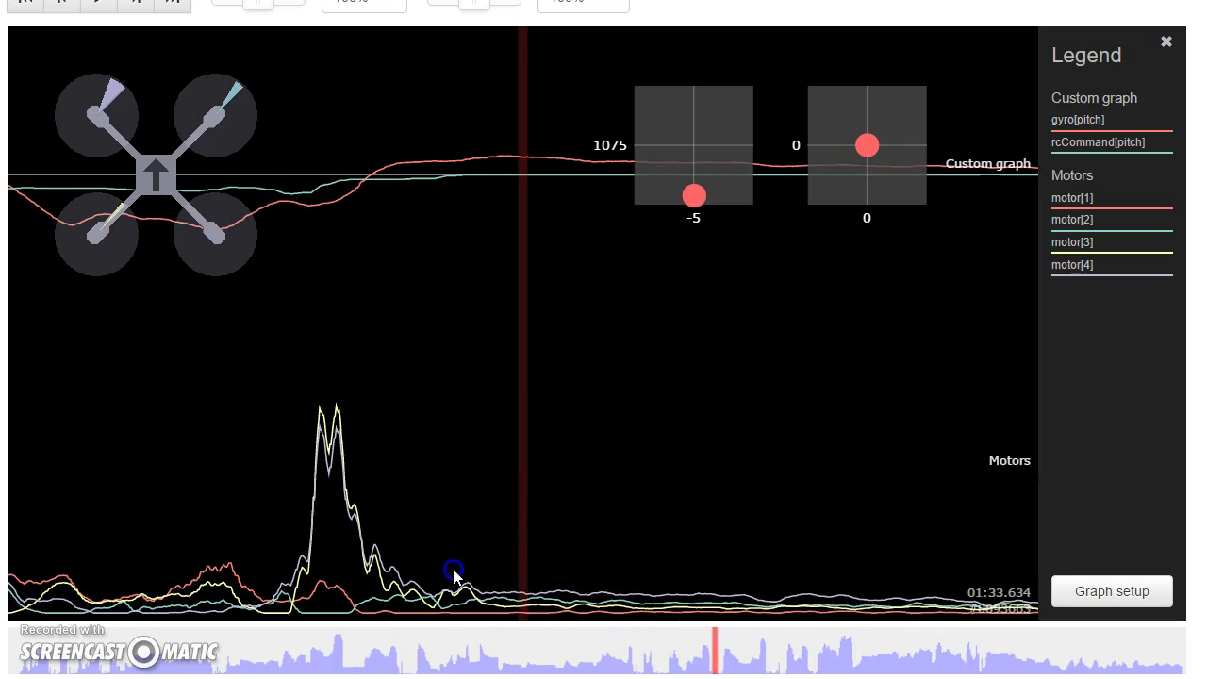
left_click(558, 584)
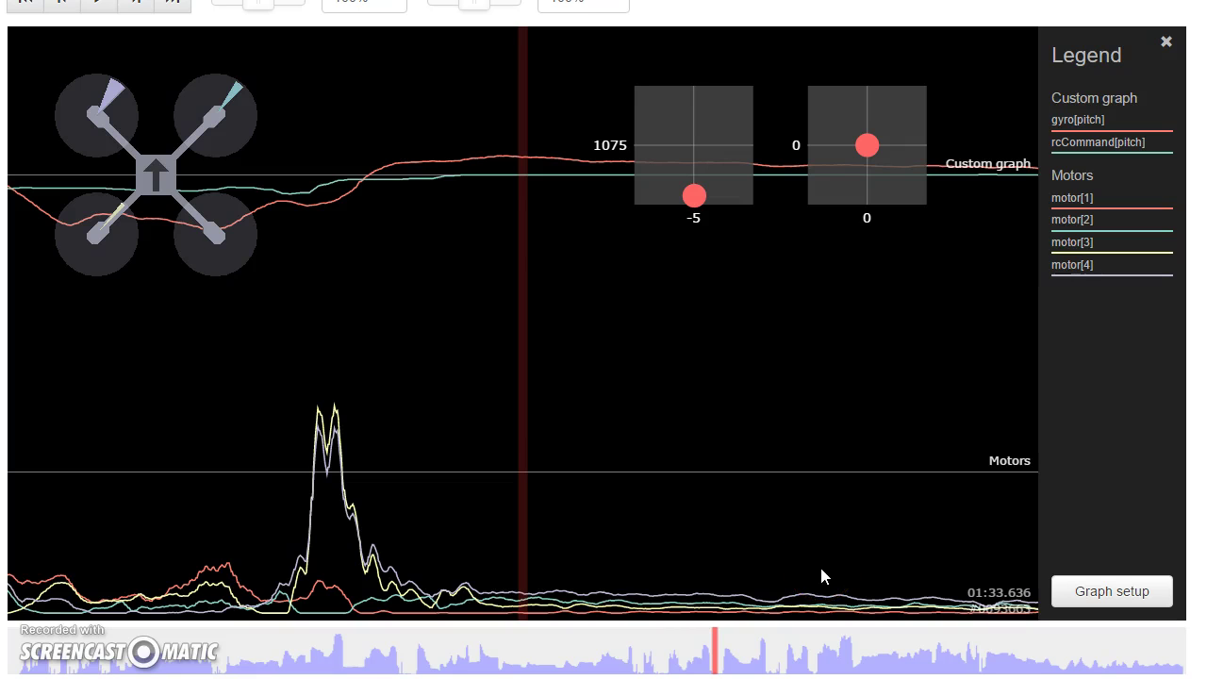
left_click_drag(846, 520, 395, 560)
left_click_drag(319, 551, 593, 545)
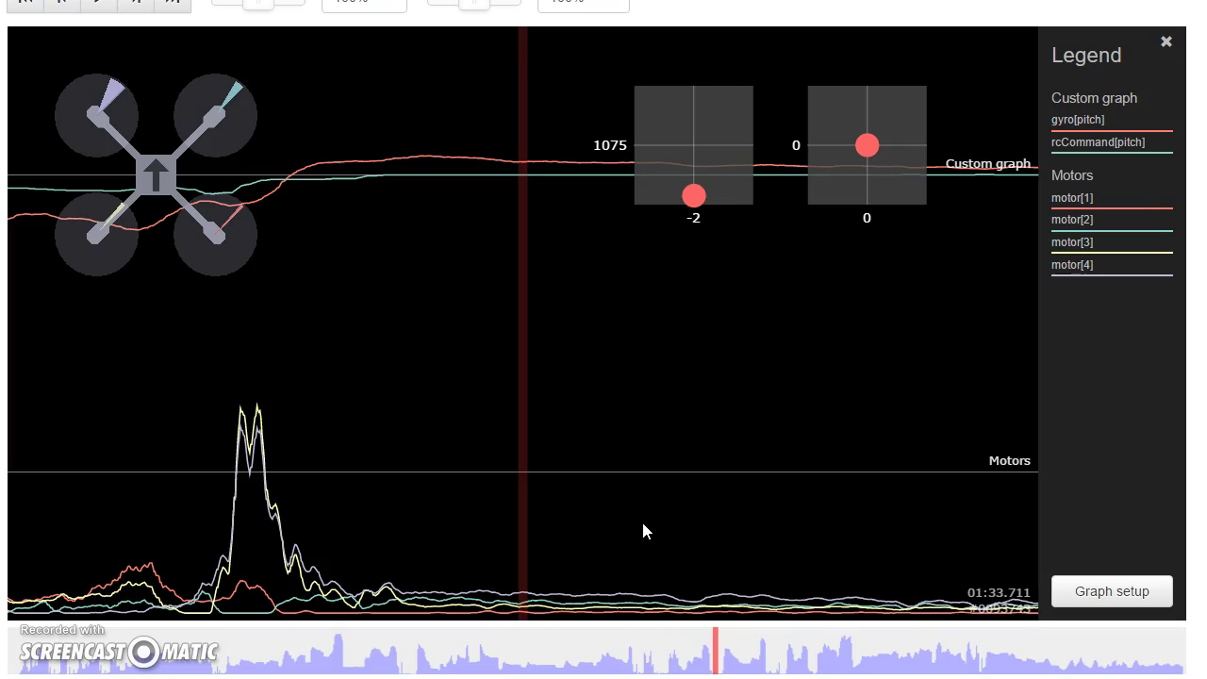
left_click_drag(644, 531, 553, 503)
left_click_drag(707, 496, 625, 505)
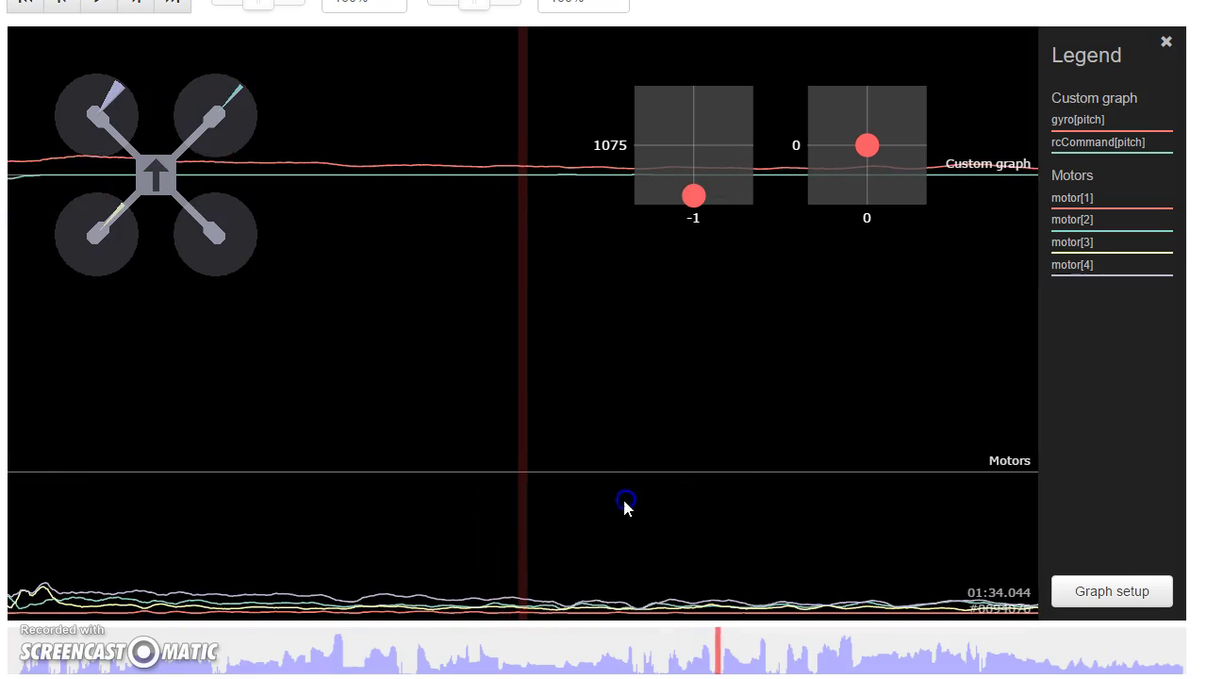